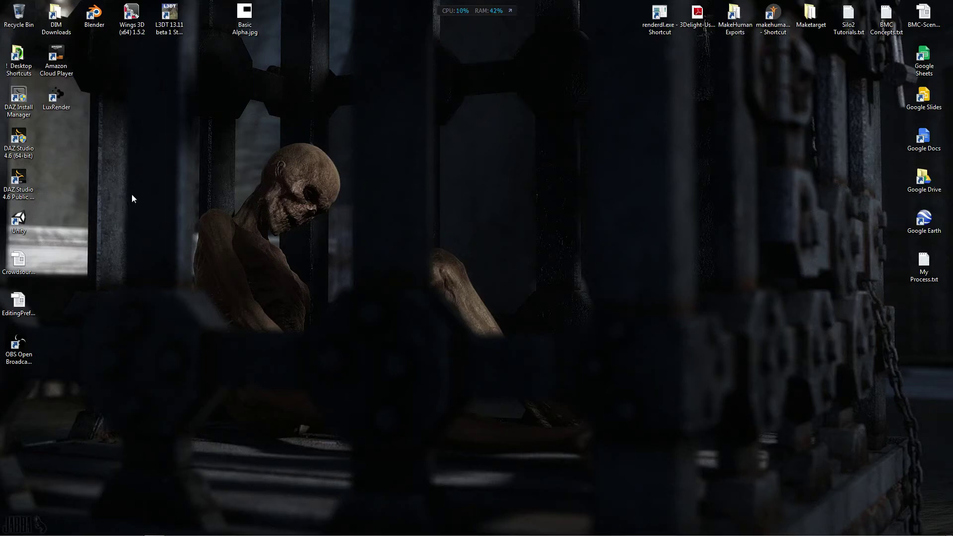
- Launch DAZ Studio 4.6 (64-bit) from its desktop shortcut, allowing the UAC prompt
double_click(29, 138)
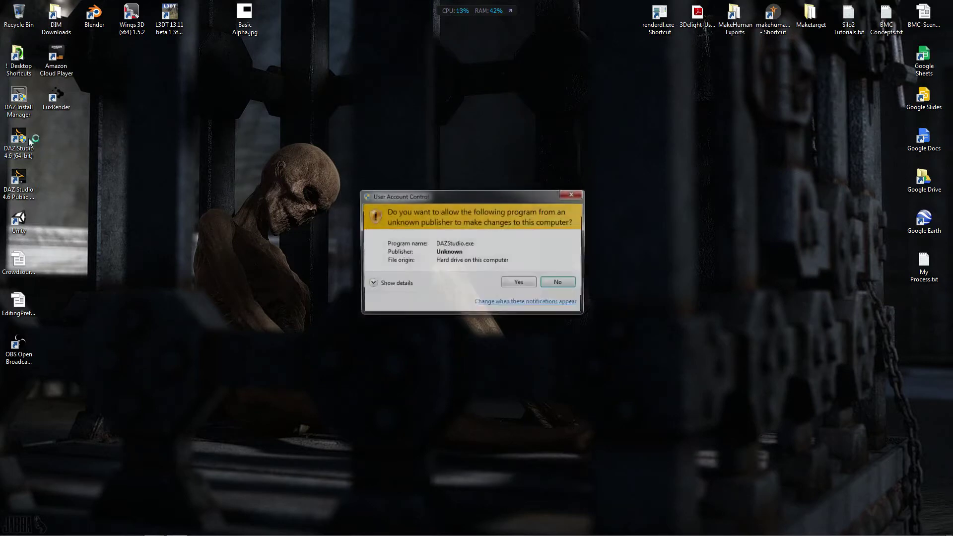
click(510, 286)
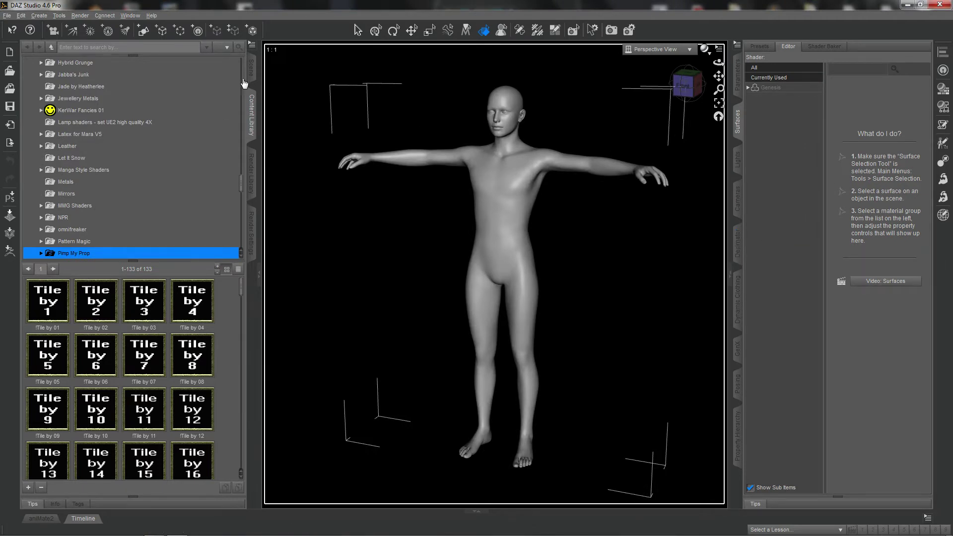
- Start a new scene, discarding the default figure without saving
click(10, 54)
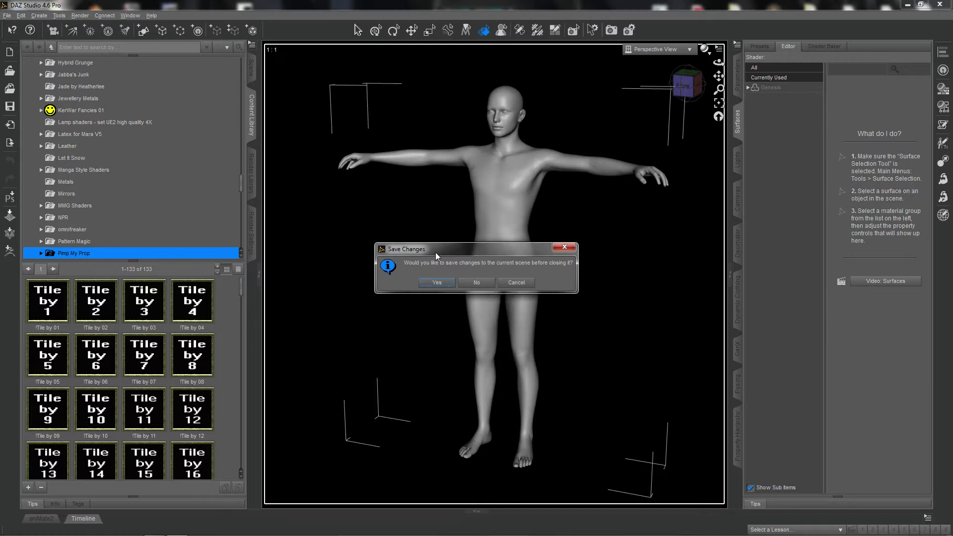
click(475, 284)
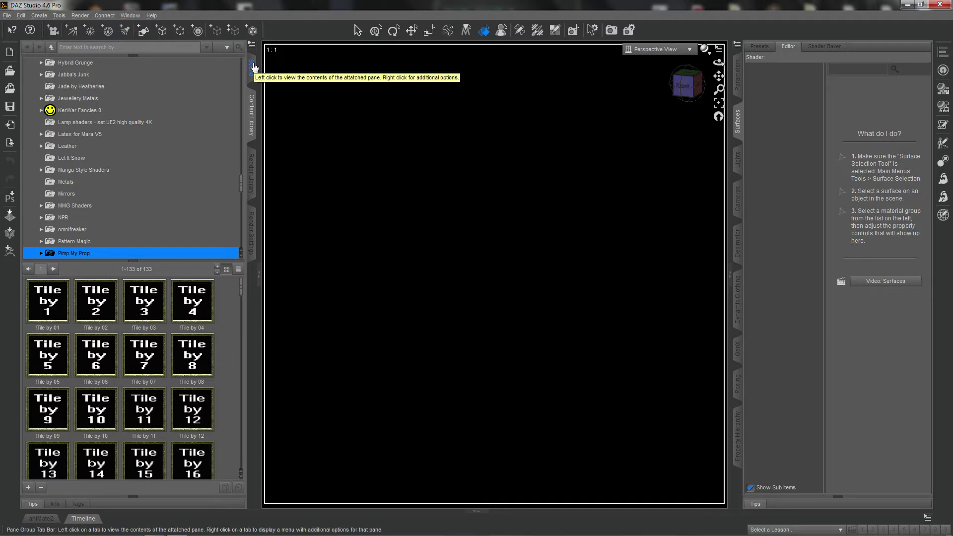
- Create a 1 m plane primitive with 6 divisions and select it
click(161, 30)
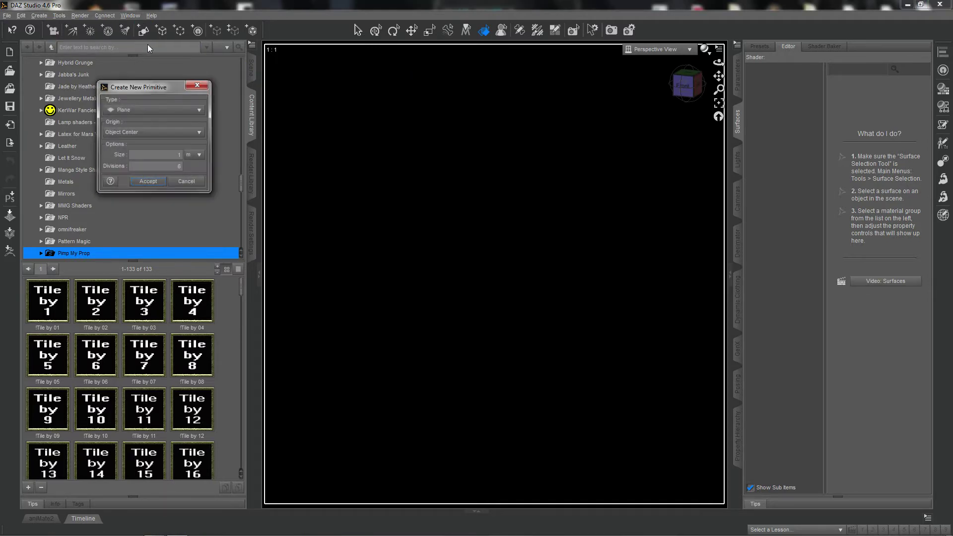
click(150, 183)
click(411, 30)
click(488, 444)
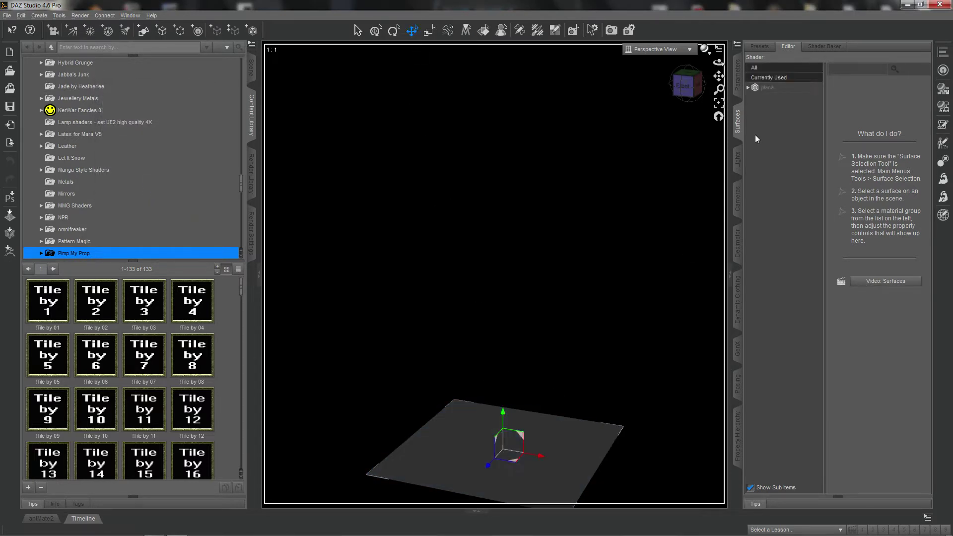
- View the plane from above and select its surface with the Surface Selection tool
click(719, 102)
click(685, 75)
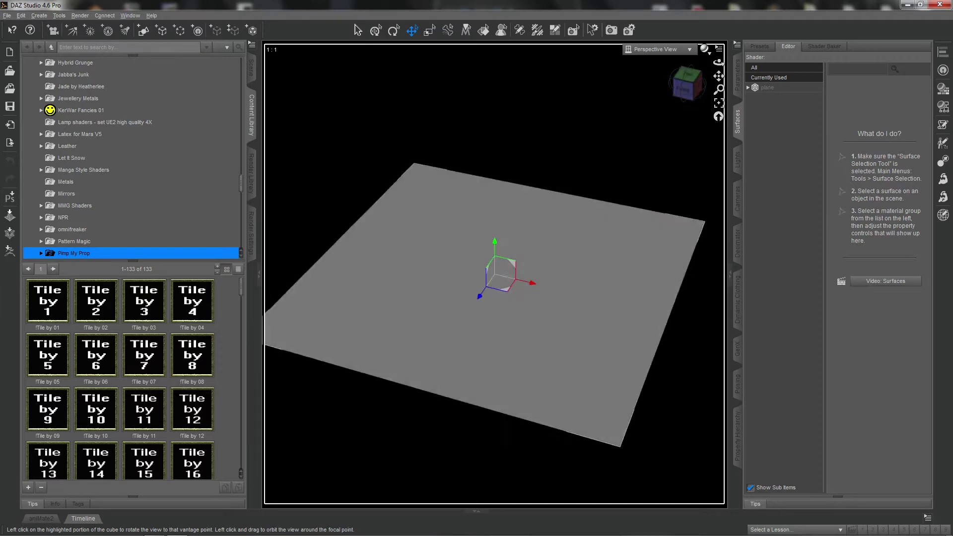
drag(685, 82, 689, 88)
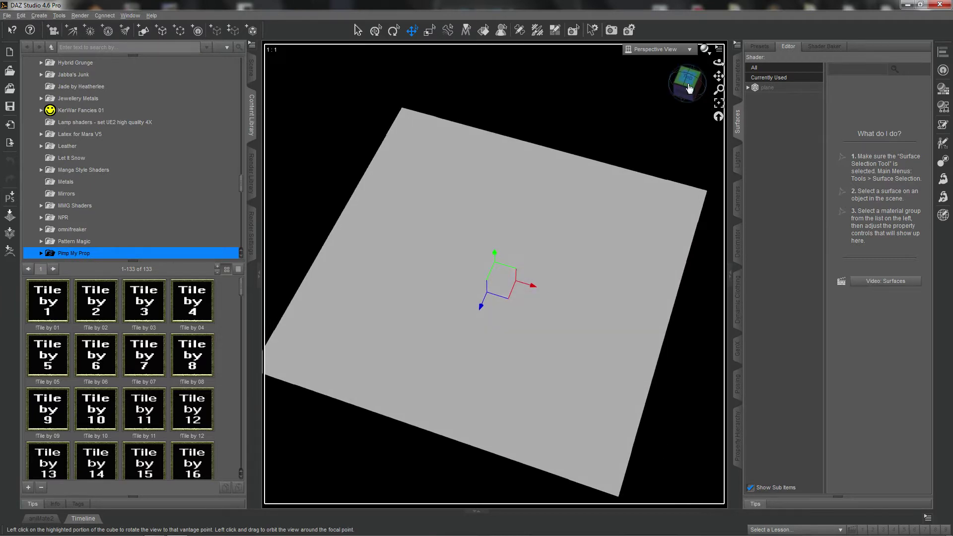
click(484, 30)
click(480, 202)
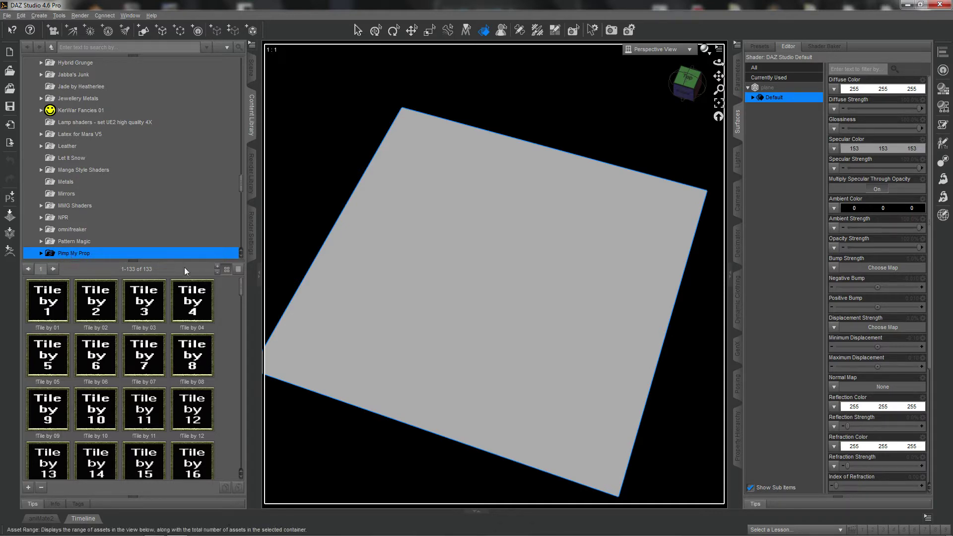
mouse_move(241, 290)
mouse_down()
mouse_move(242, 340)
mouse_move(246, 329)
mouse_up()
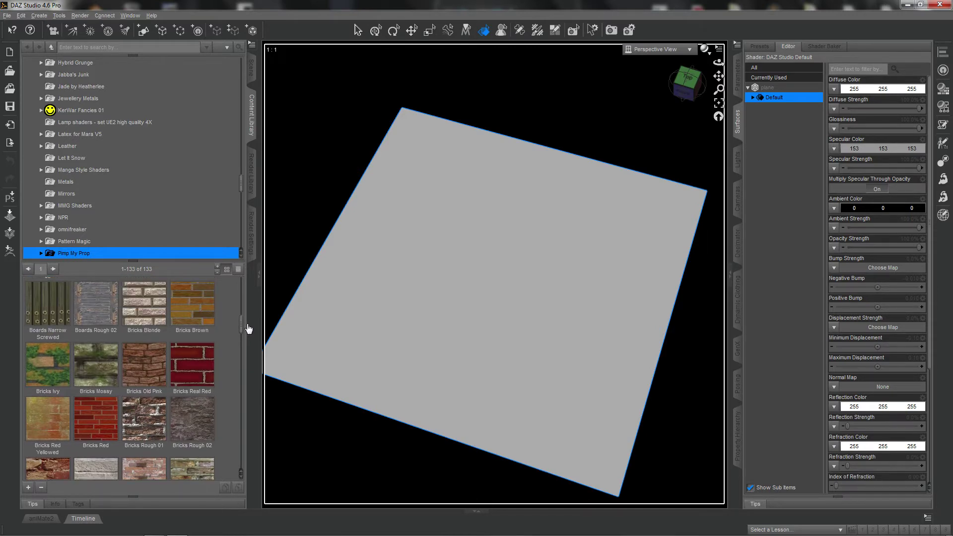
- Apply the Bricks Blonde shader to the plane and view it from the top
double_click(145, 319)
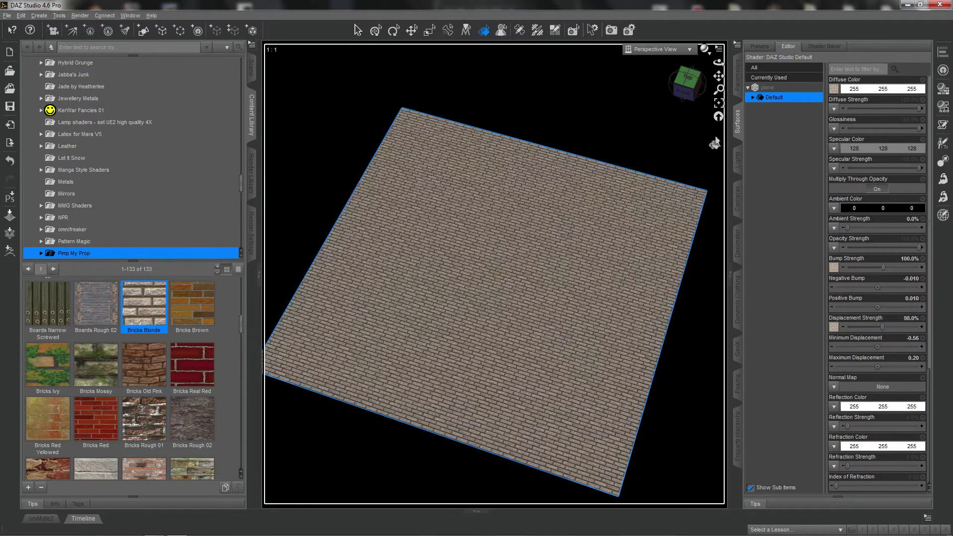
click(688, 84)
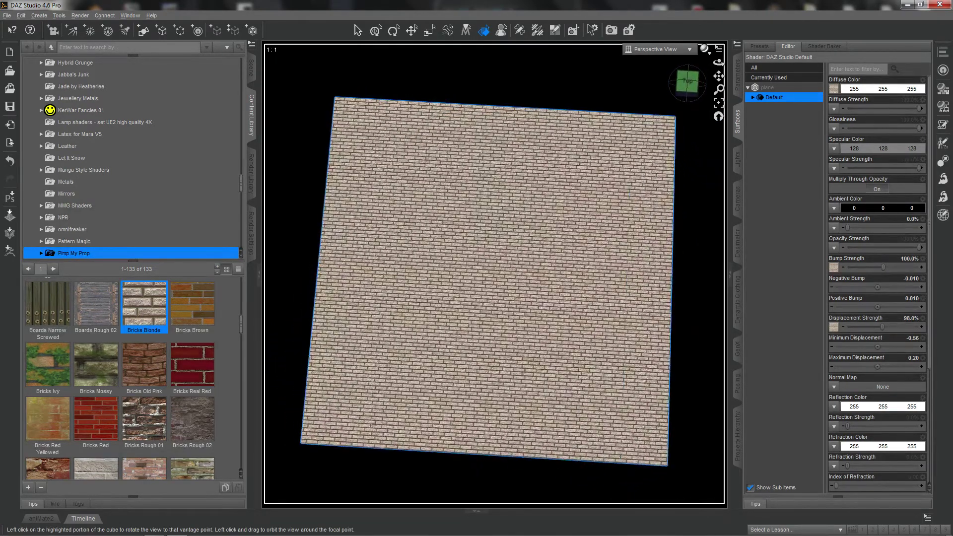
click(612, 30)
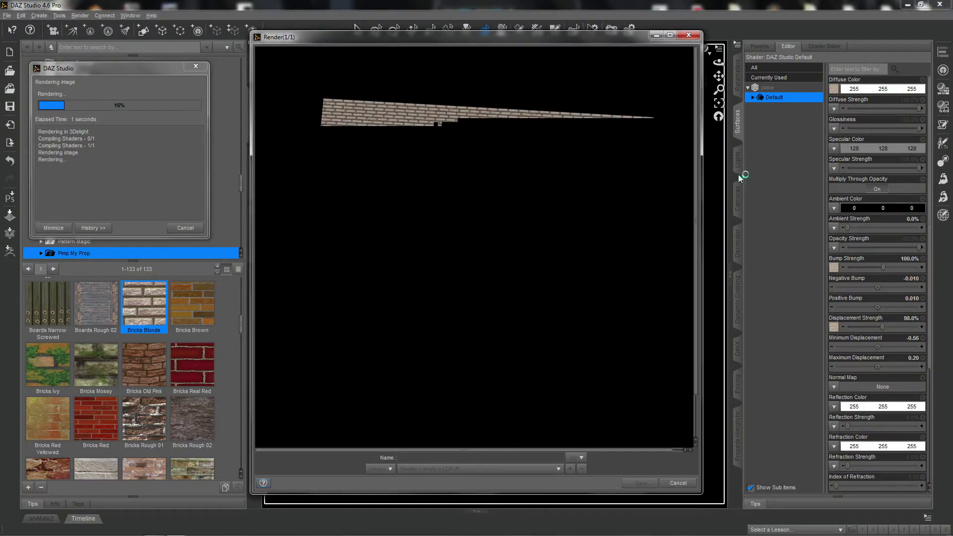
click(686, 485)
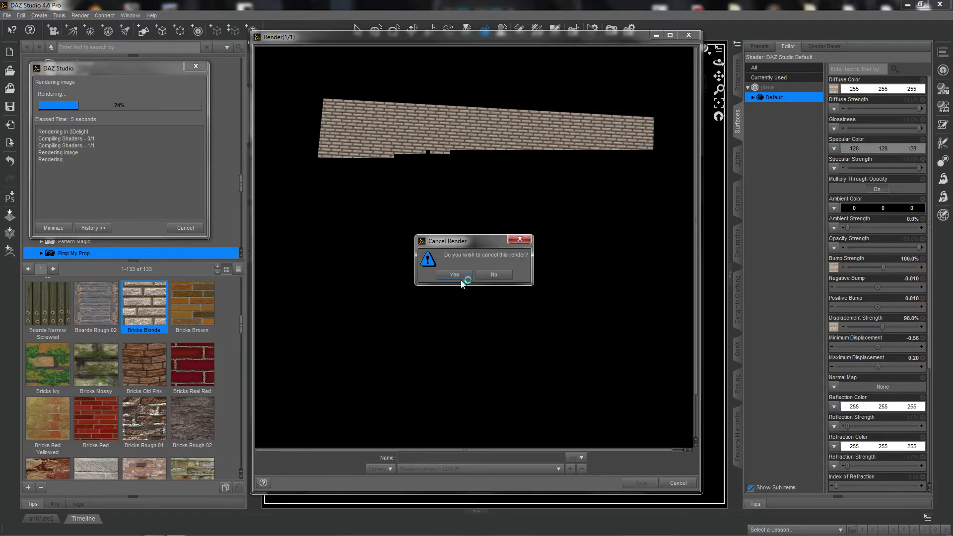
click(456, 277)
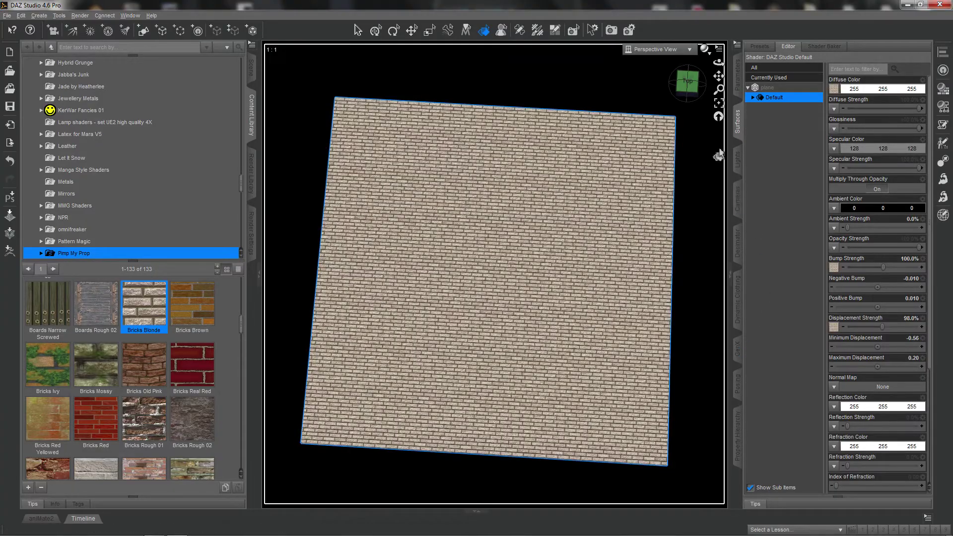
- Set the Default surface's Horizontal and Vertical Tiles to 1, then start a test render
mouse_move(687, 82)
mouse_down()
mouse_move(700, 84)
mouse_move(693, 81)
mouse_up()
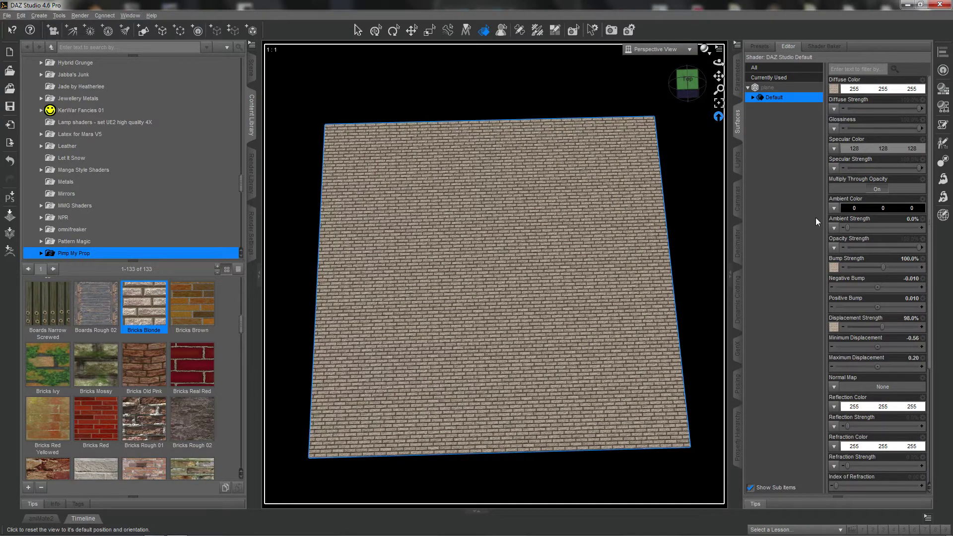
click(753, 97)
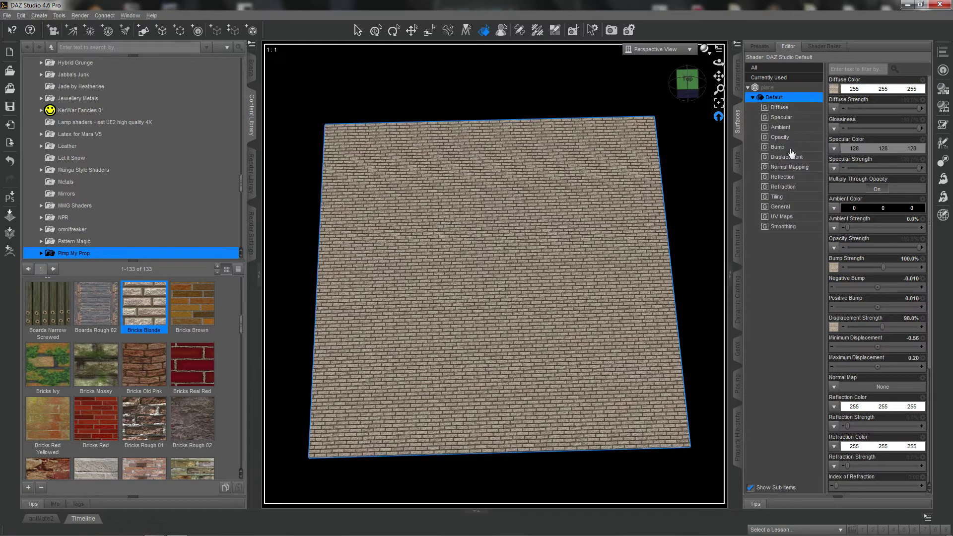
click(777, 197)
click(918, 80)
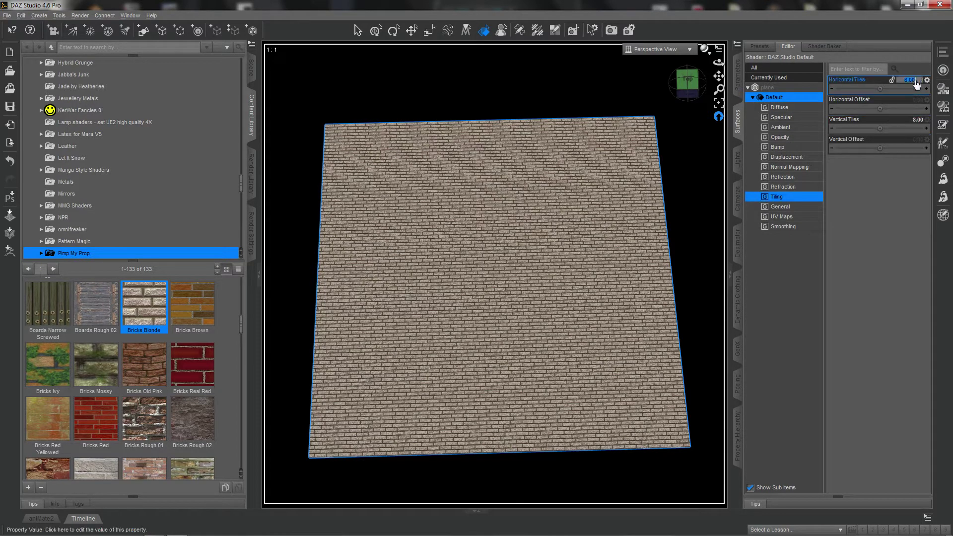
key(Return)
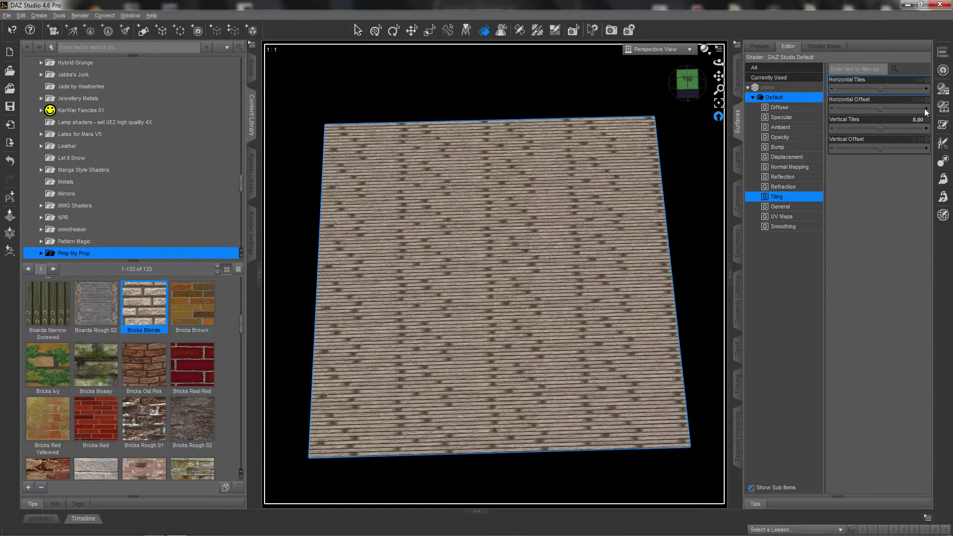
click(916, 120)
text(1)
key(Return)
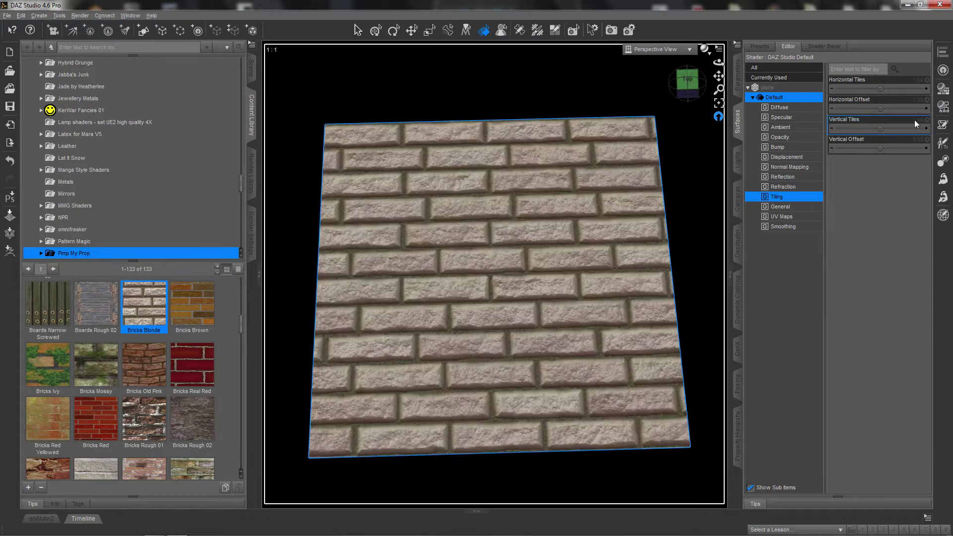
click(611, 30)
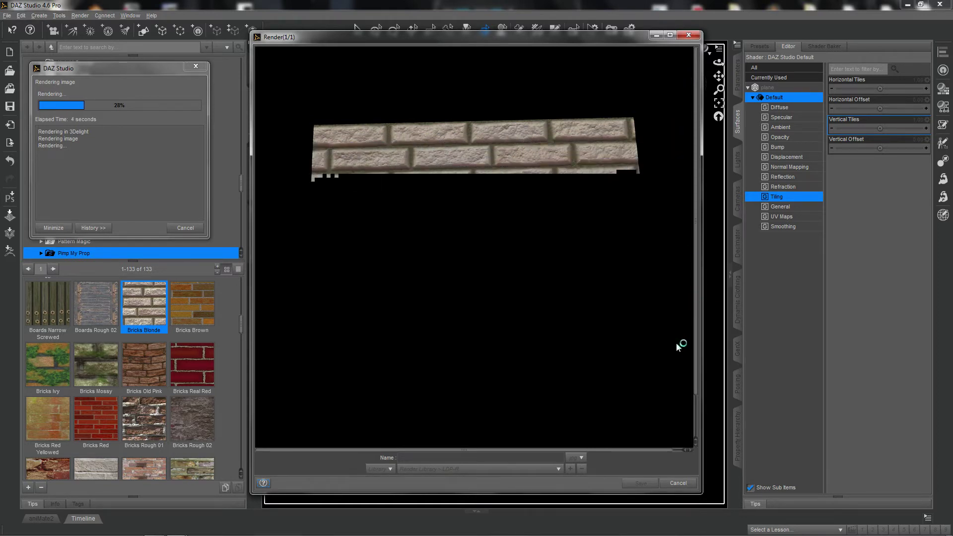
- Cancel the running test render and confirm the cancellation
click(684, 485)
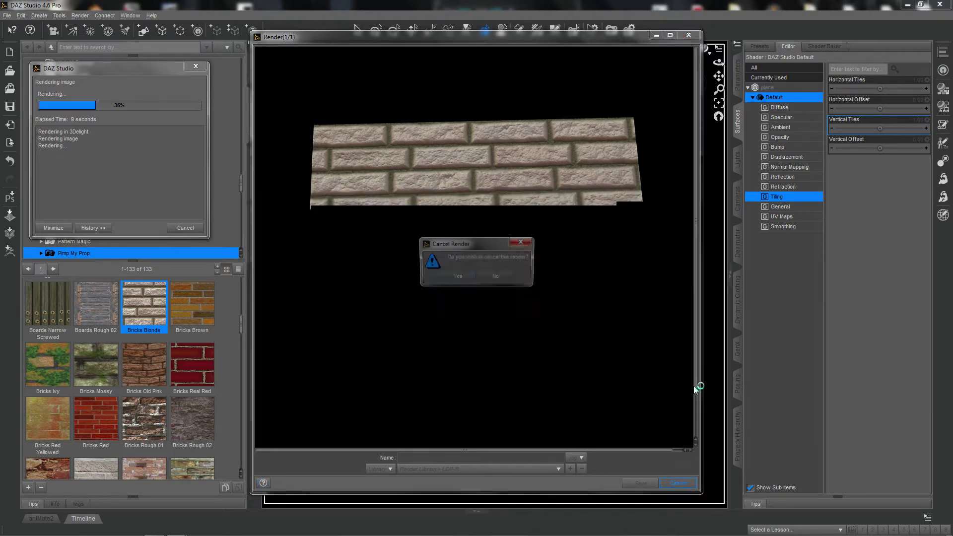
click(450, 281)
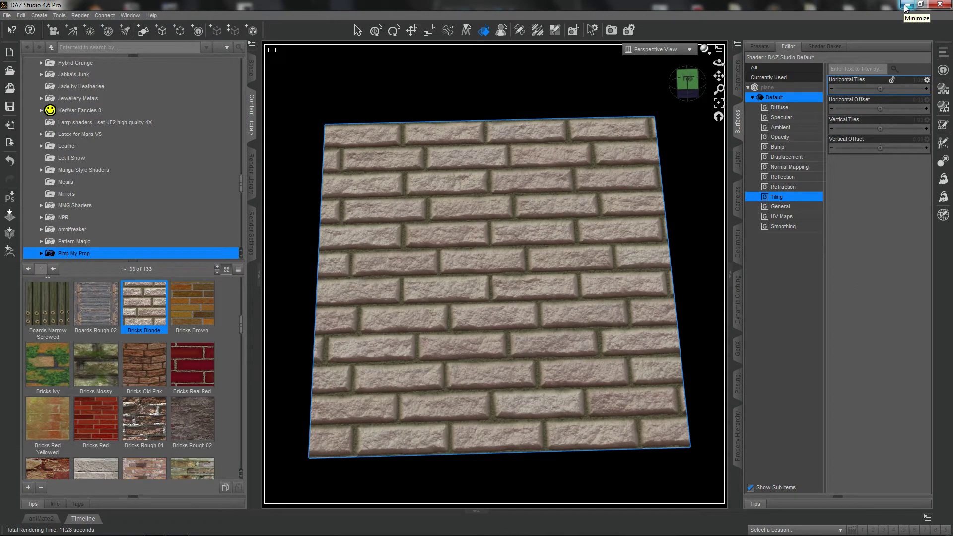
click(906, 7)
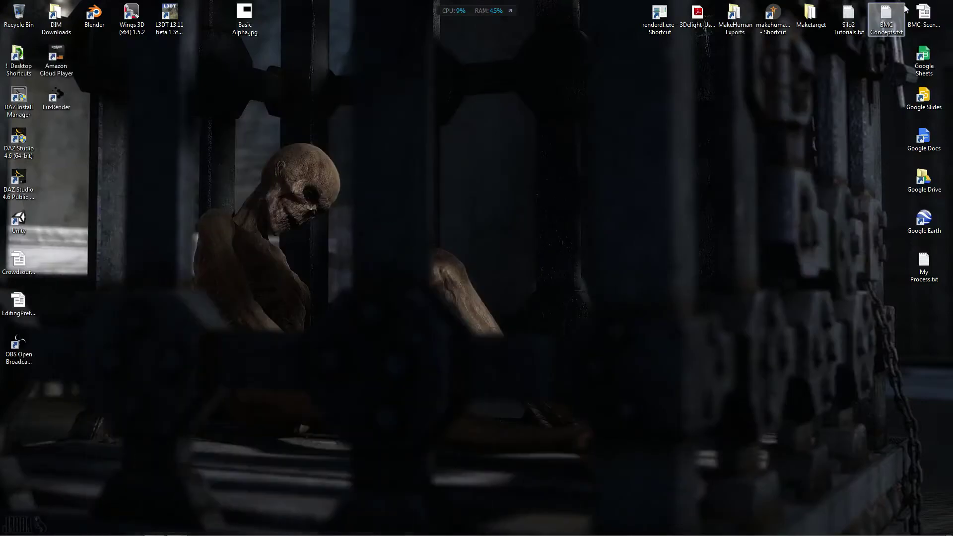
double_click(248, 23)
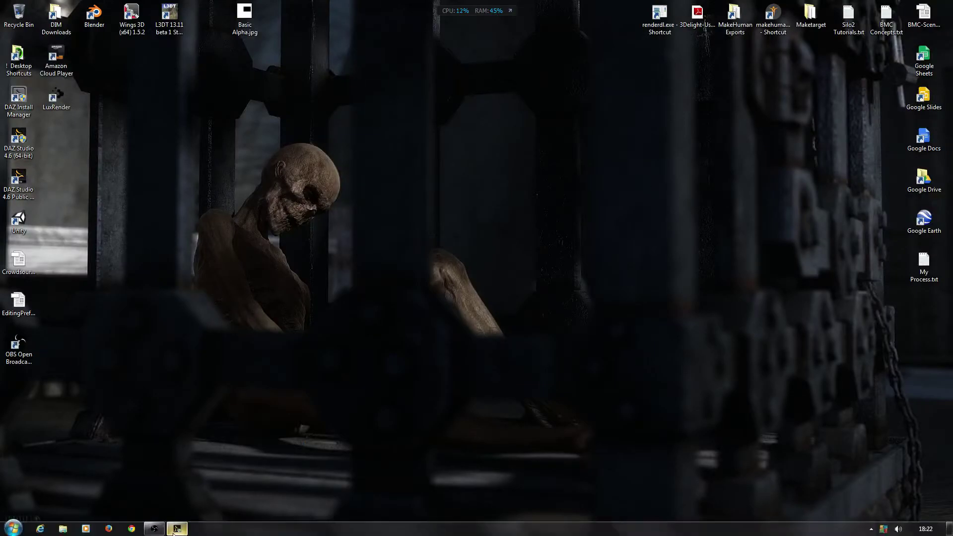
click(176, 529)
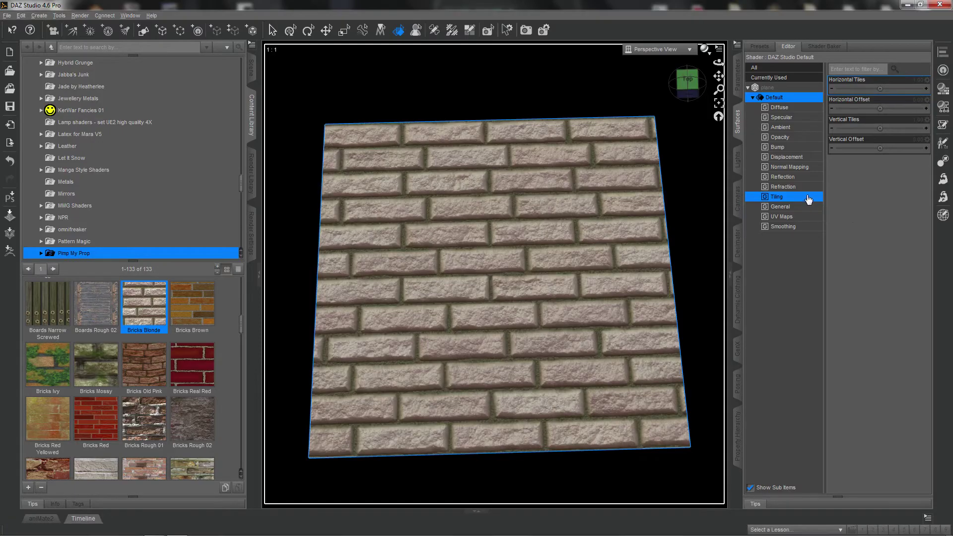
- Load Basic Alpha.jpg as the plane's Opacity Strength map
click(779, 140)
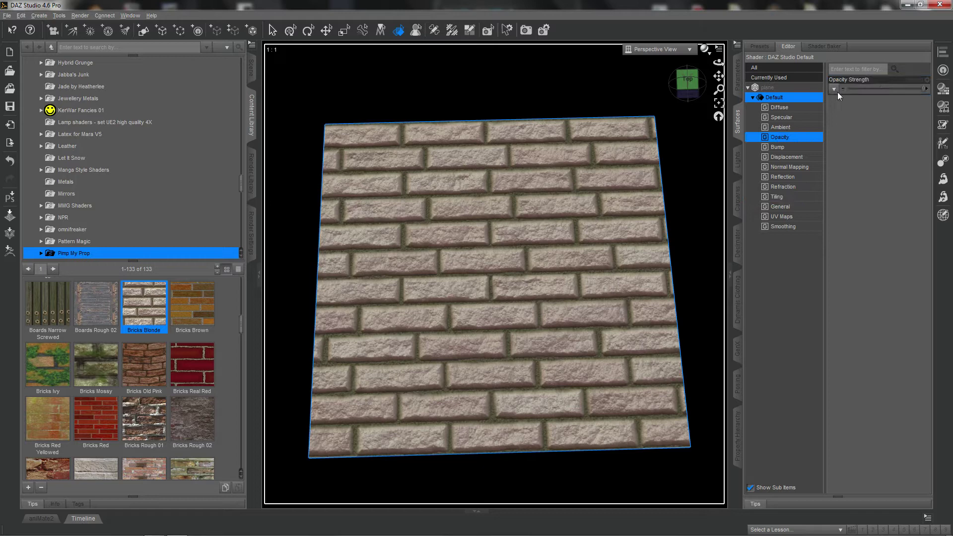
click(836, 88)
click(846, 104)
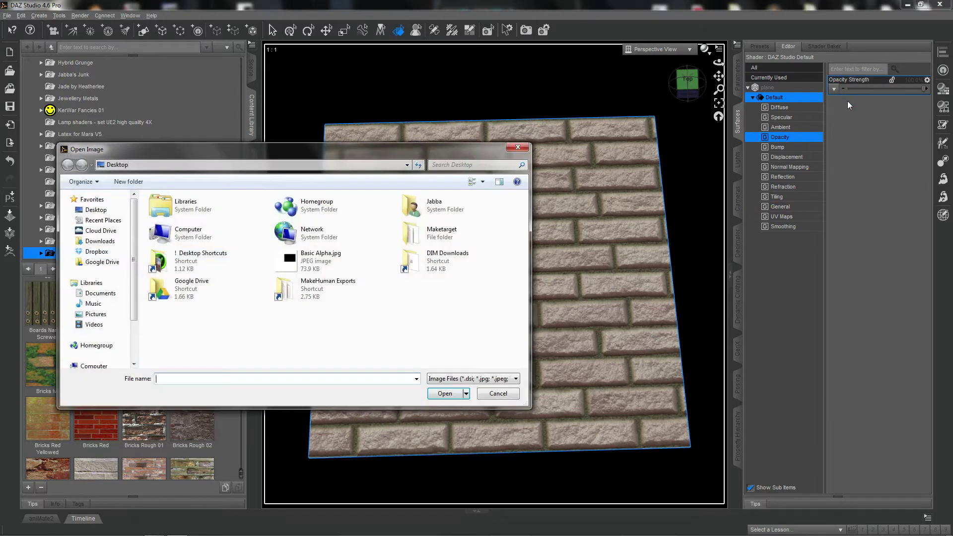
click(321, 257)
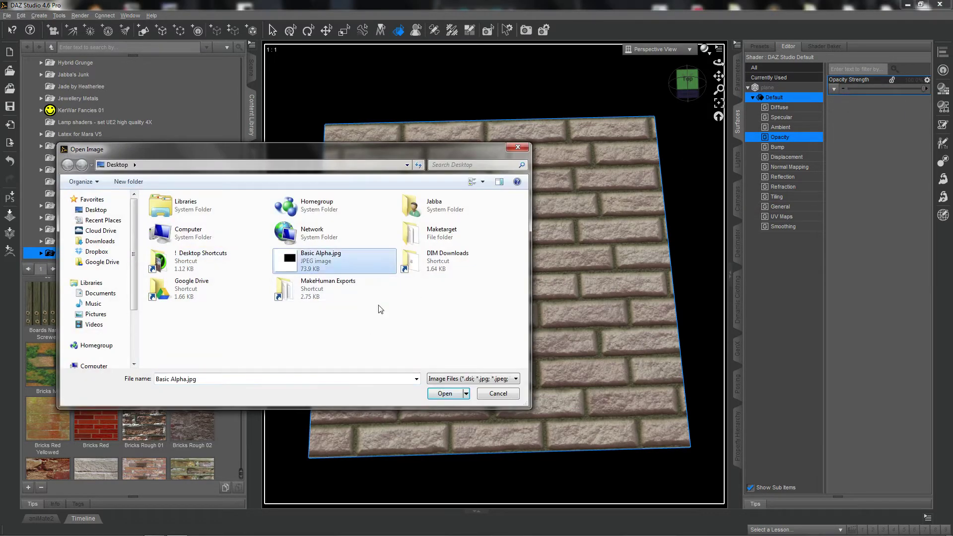
click(447, 394)
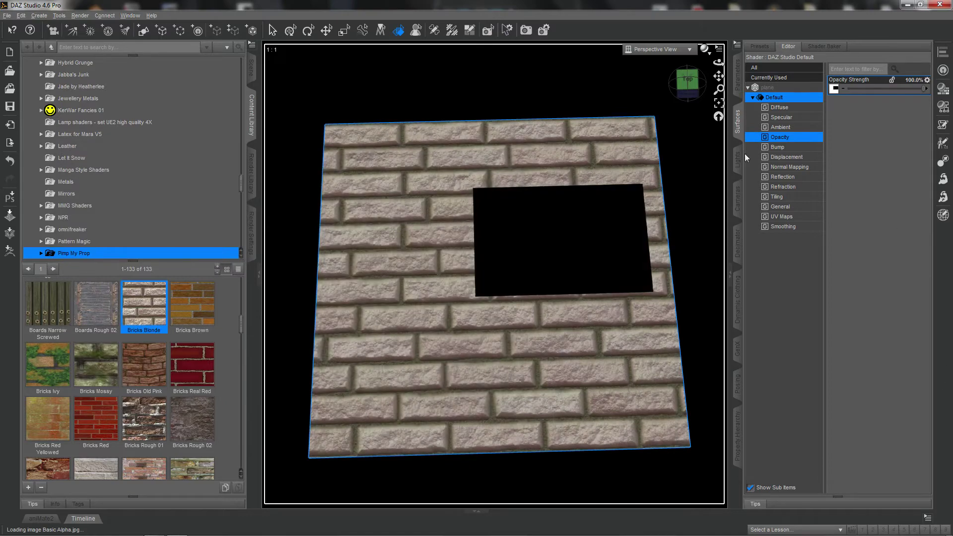
drag(688, 91, 687, 83)
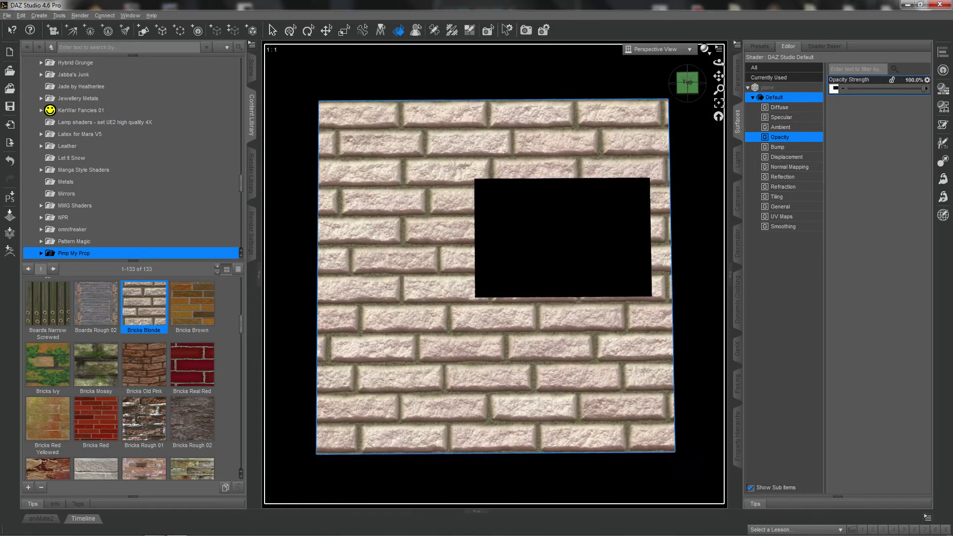
click(527, 30)
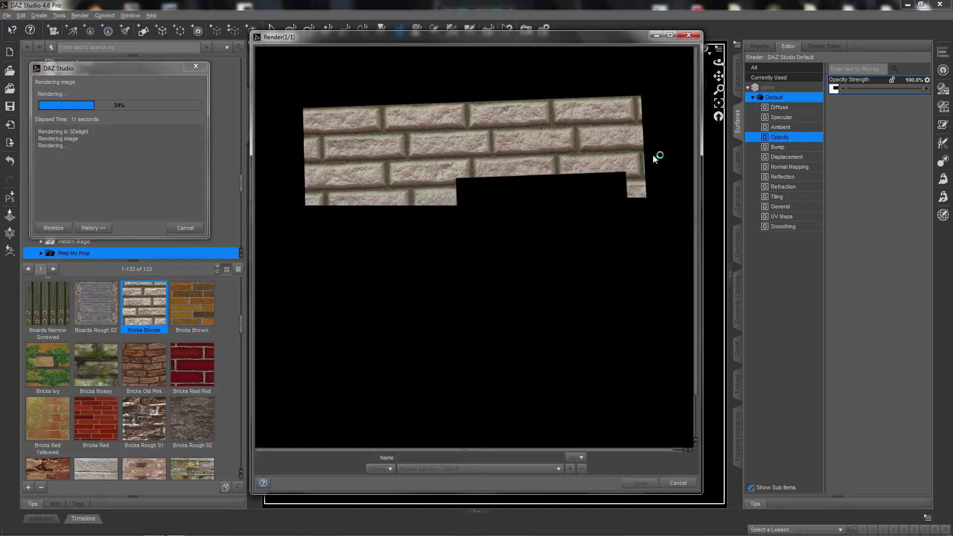
click(689, 486)
click(454, 277)
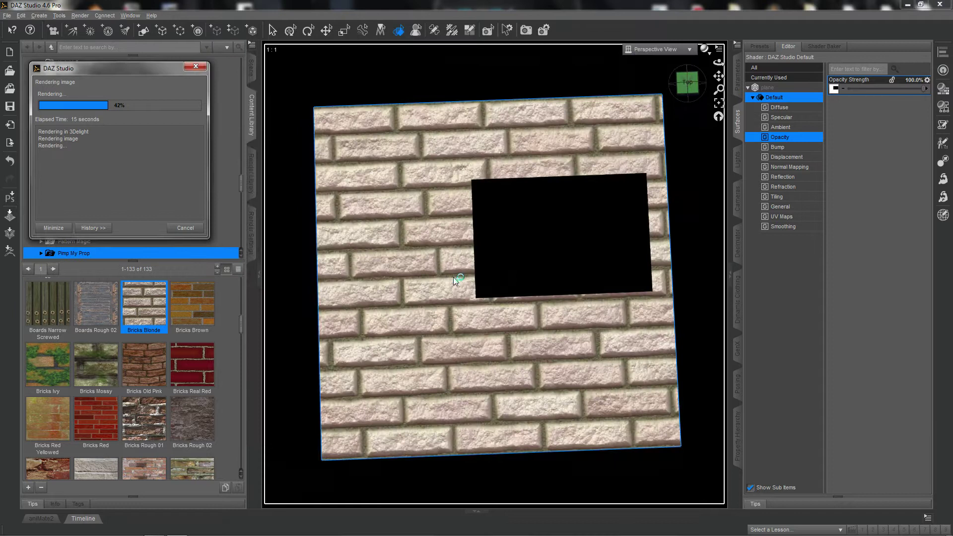
- Try Horizontal and Vertical Tiles of 3 in the Tiling settings
click(777, 197)
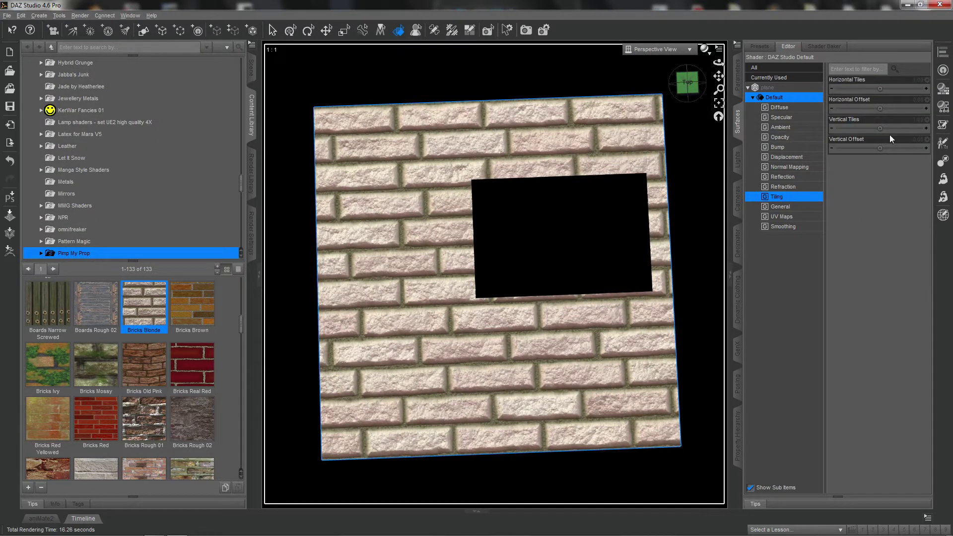
click(916, 79)
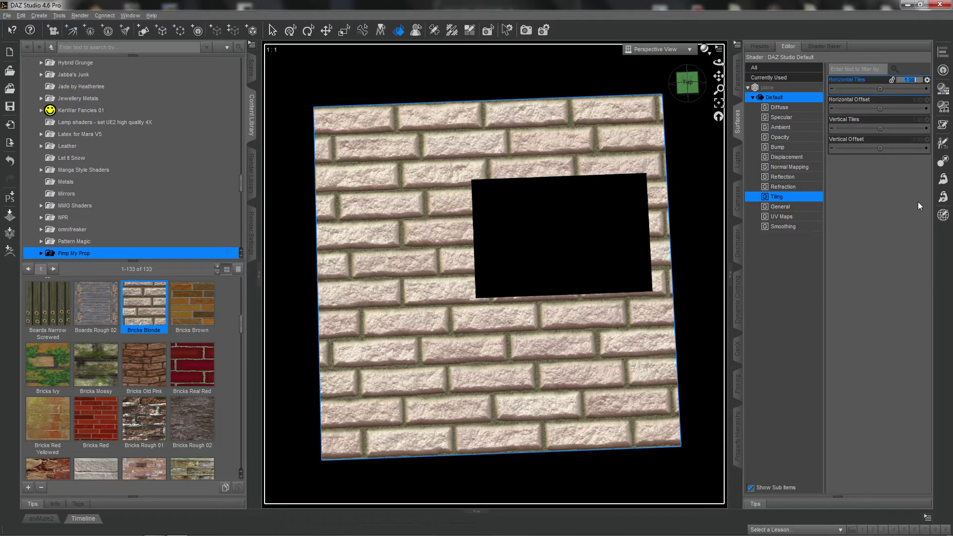
text(3)
key(Return)
click(916, 120)
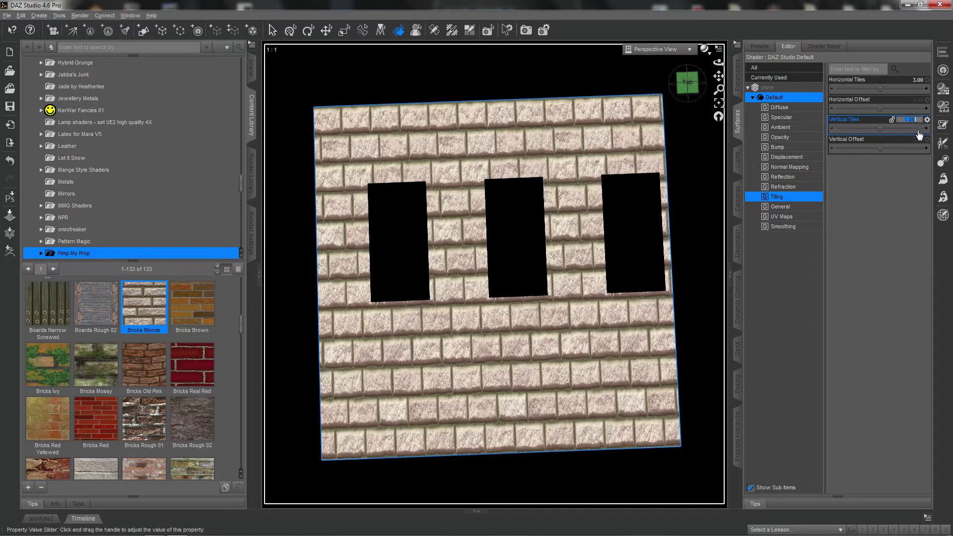
text(3)
key(Return)
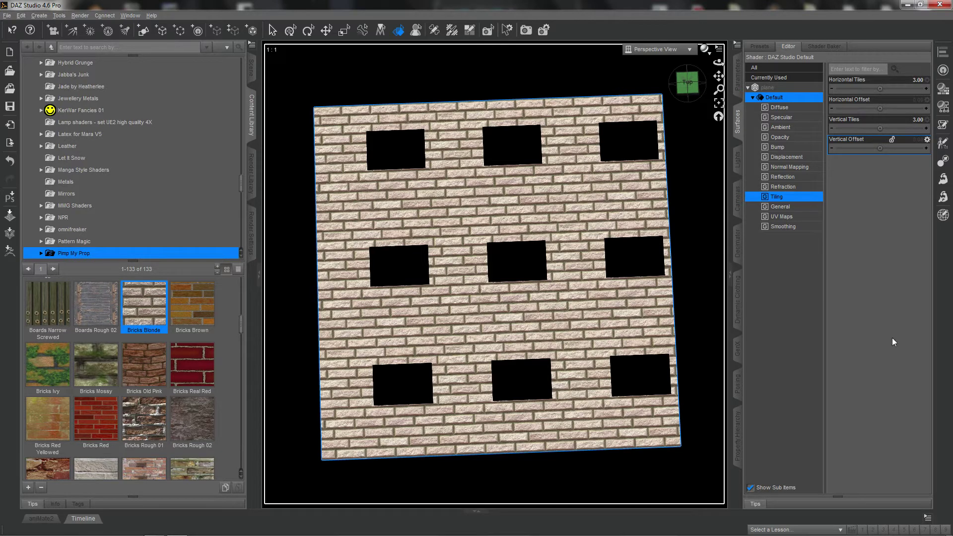
- Reset Vertical and Horizontal Tiles back to 1
click(916, 119)
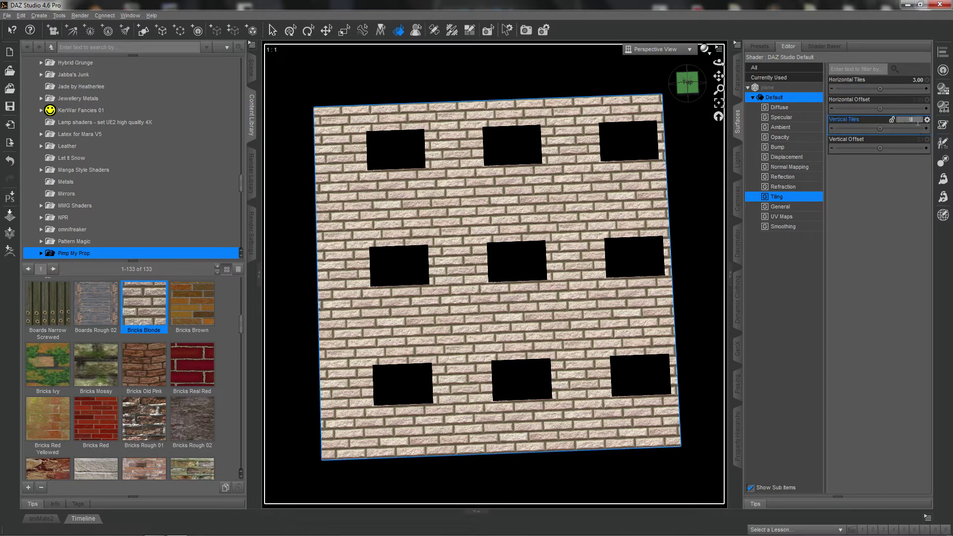
key(Return)
click(910, 80)
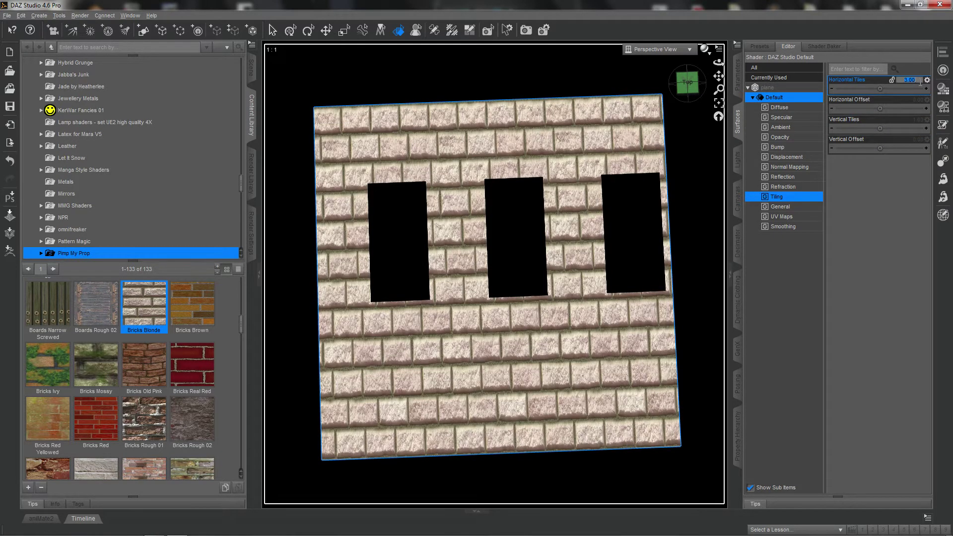
text(1)
key(Return)
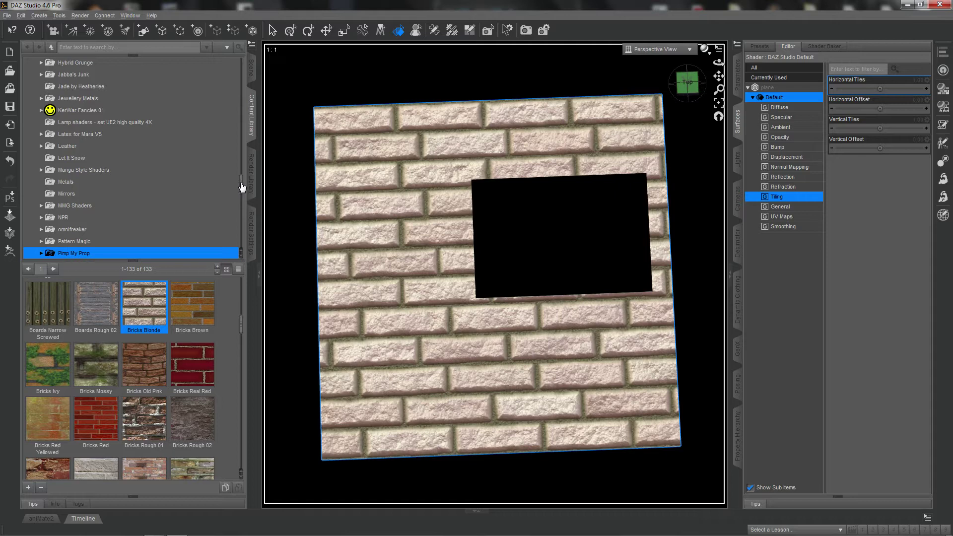
drag(242, 188, 241, 150)
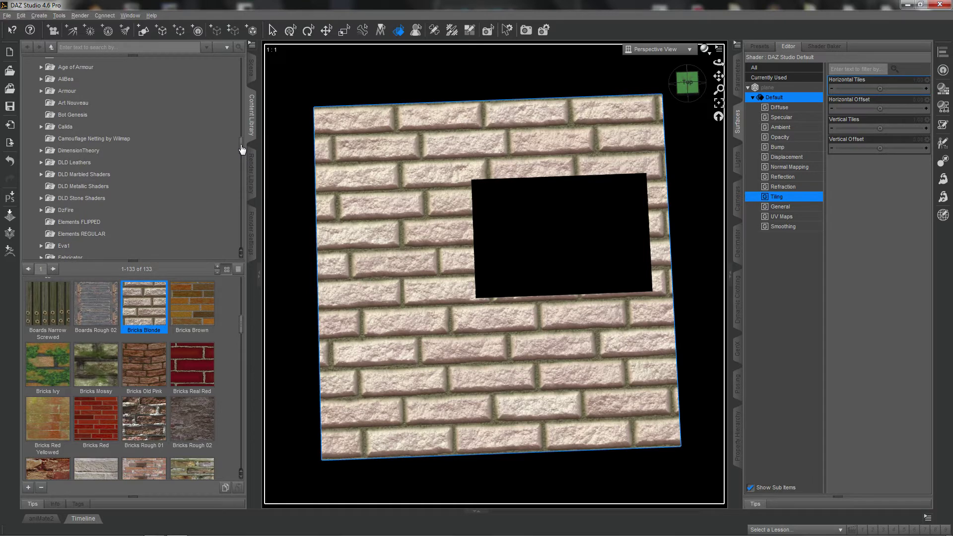
- Apply the DTTS-TilerShader preset from DimensionTheory > TilerShader, with Images set to Ignore
click(84, 152)
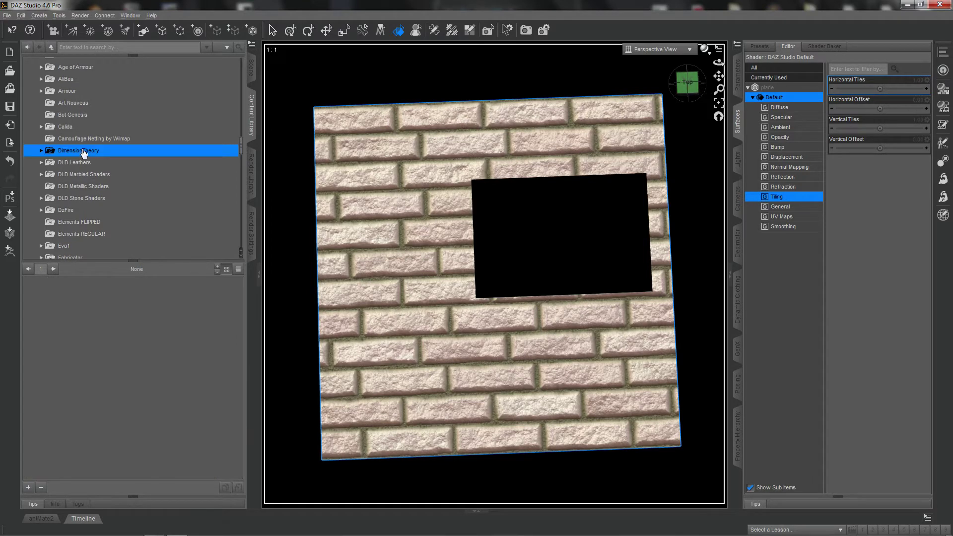
click(41, 150)
click(81, 200)
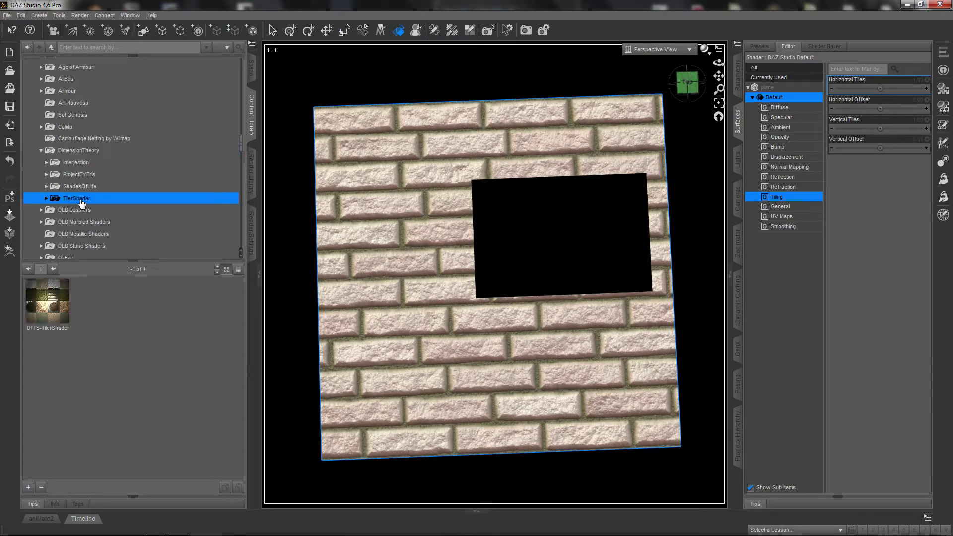
mouse_move(47, 302)
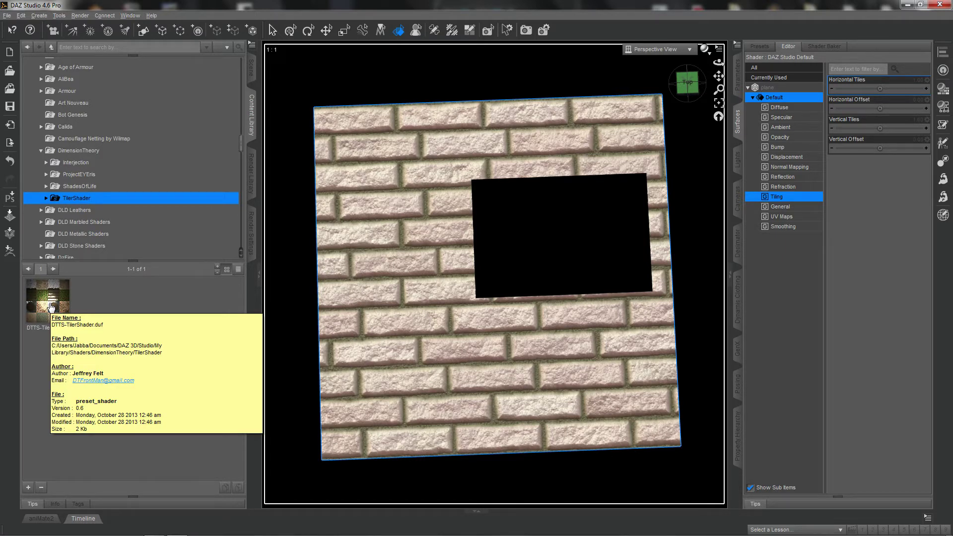
double_click(49, 306)
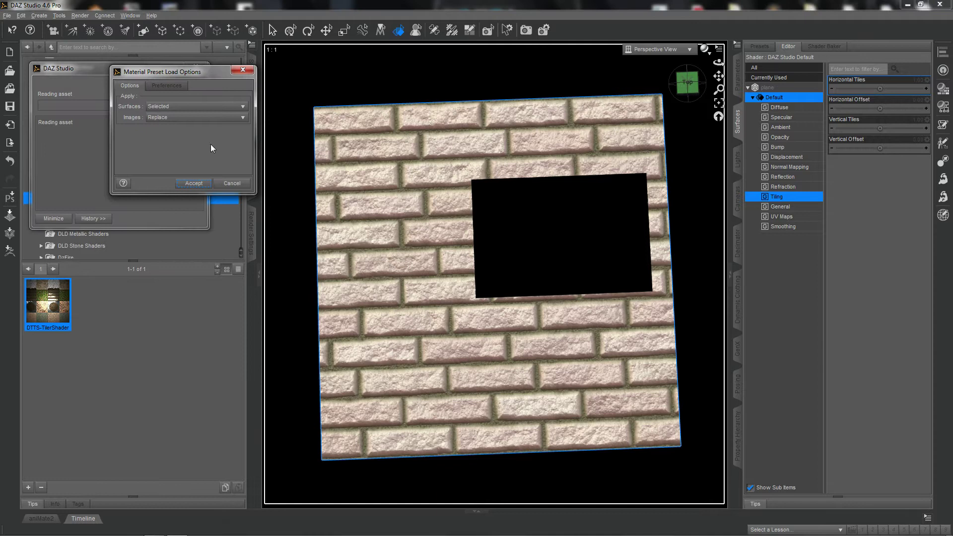
click(208, 118)
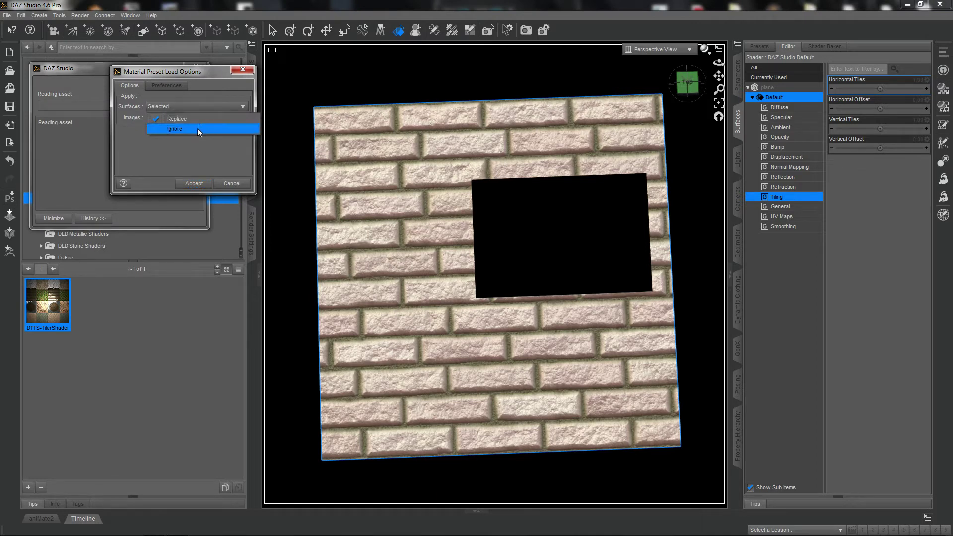
click(197, 129)
click(198, 186)
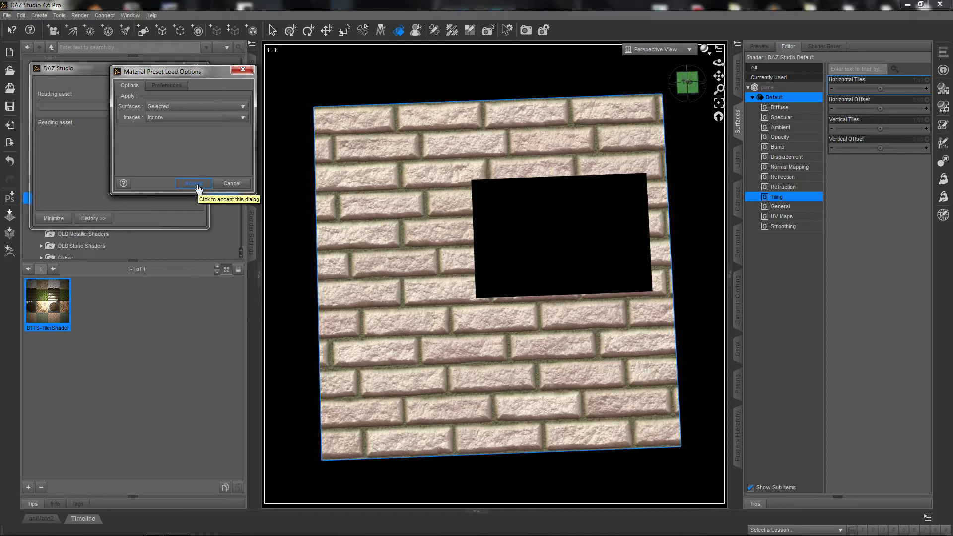
click(199, 186)
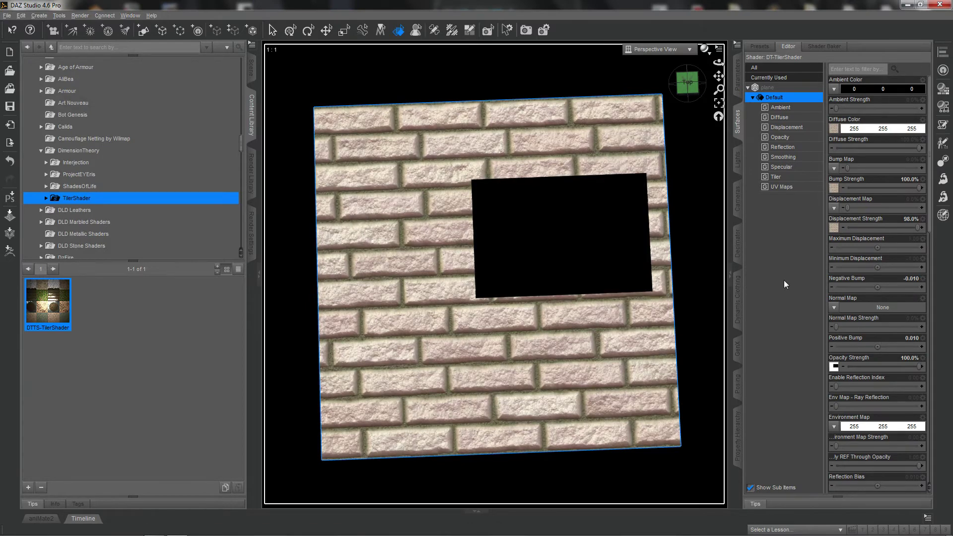
- Tilt the view of the brick plane slightly and start a test render
drag(689, 86, 693, 83)
click(687, 83)
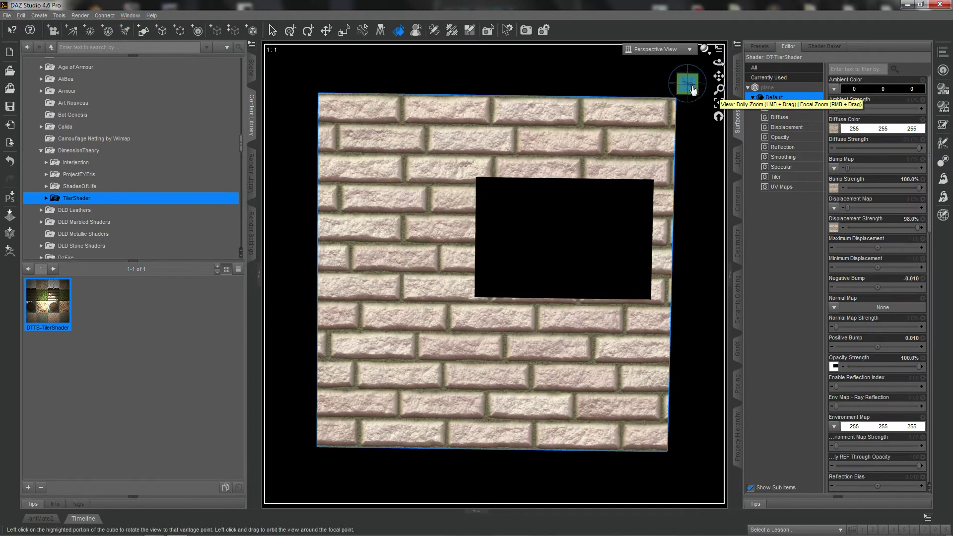
drag(687, 83, 675, 88)
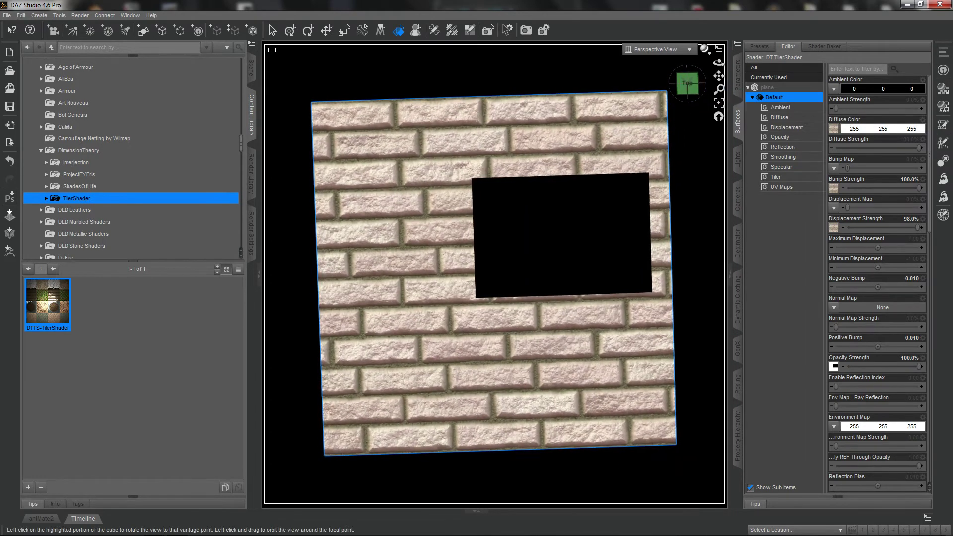
click(527, 30)
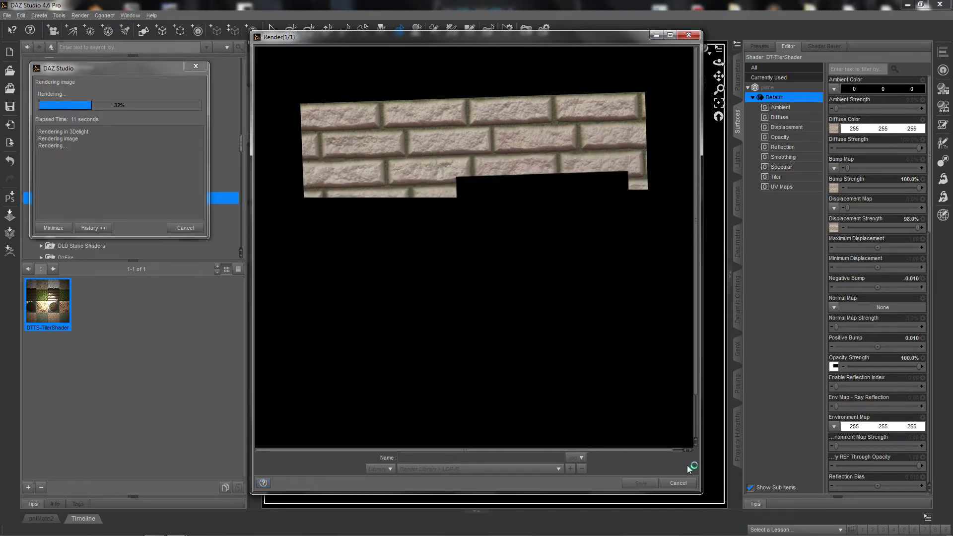
- Cancel the render and show the Tiler surface group's tiling settings
click(678, 482)
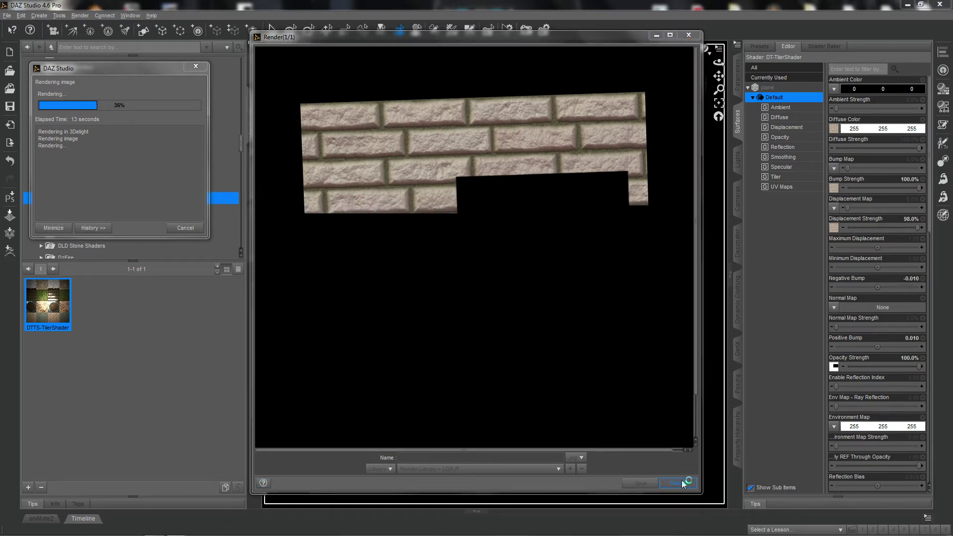
click(463, 279)
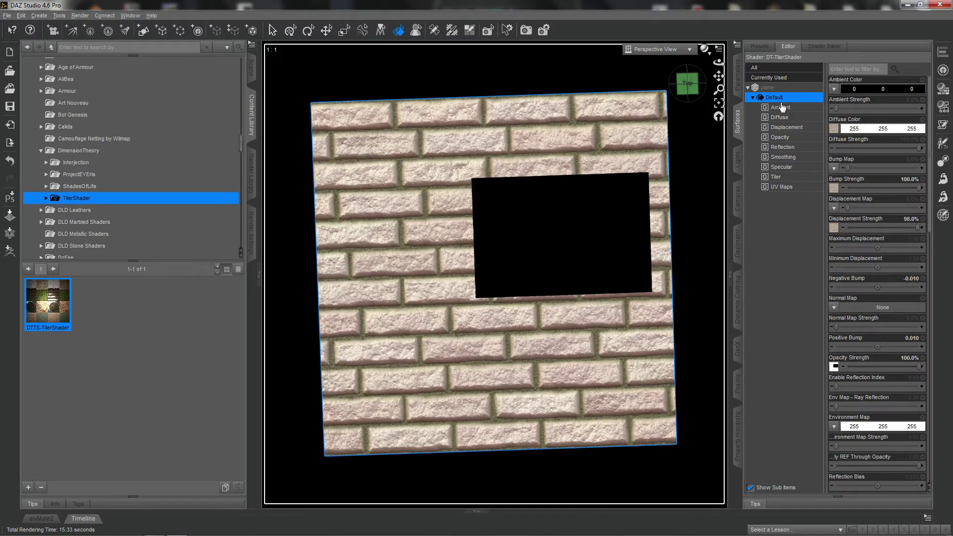
click(777, 181)
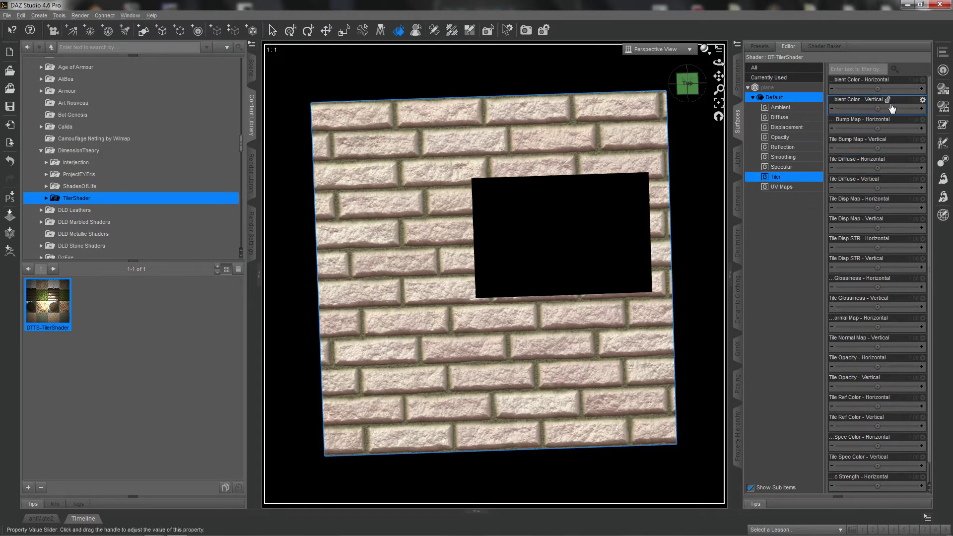
mouse_move(868, 201)
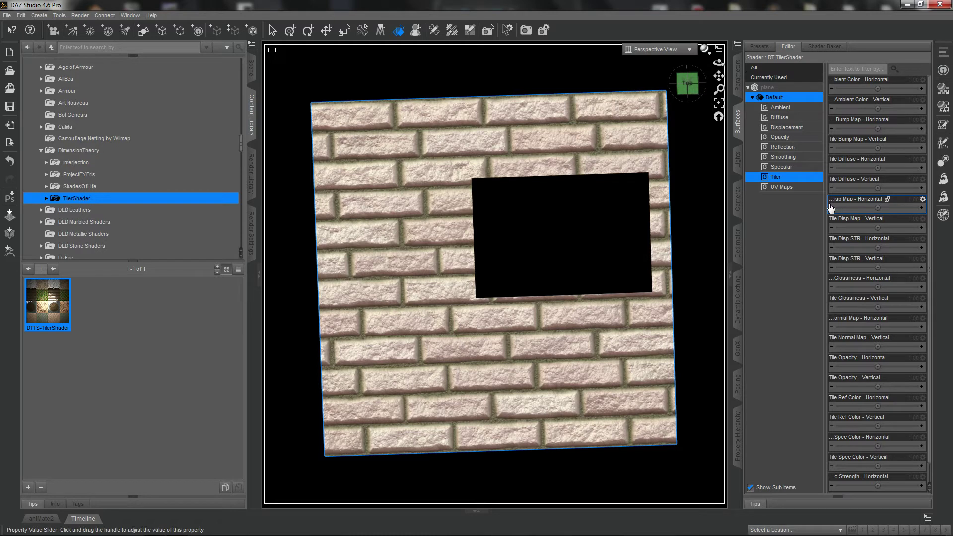
- Tile the diffuse brick texture 4 by 4 and render the plane
click(915, 162)
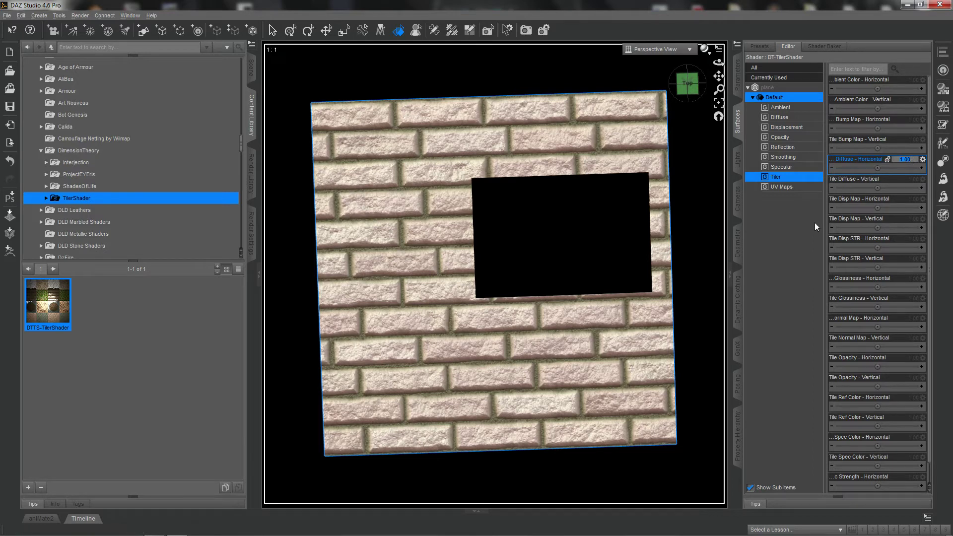
text(4)
key(Return)
click(912, 179)
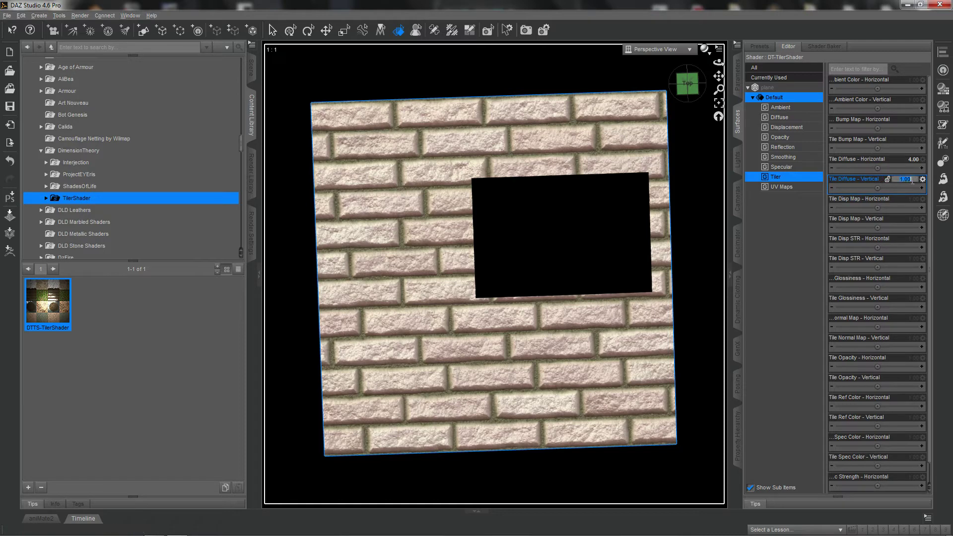
text(4)
key(Return)
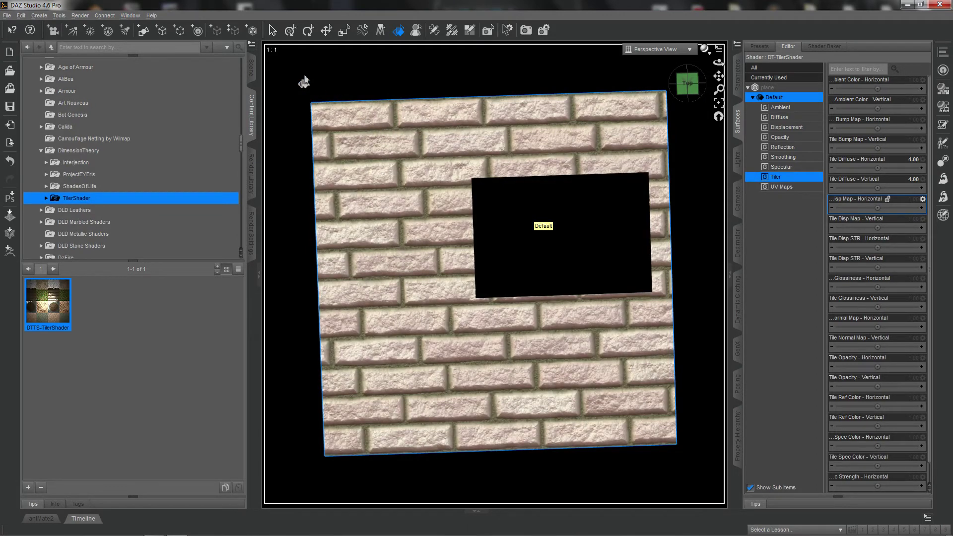
click(525, 32)
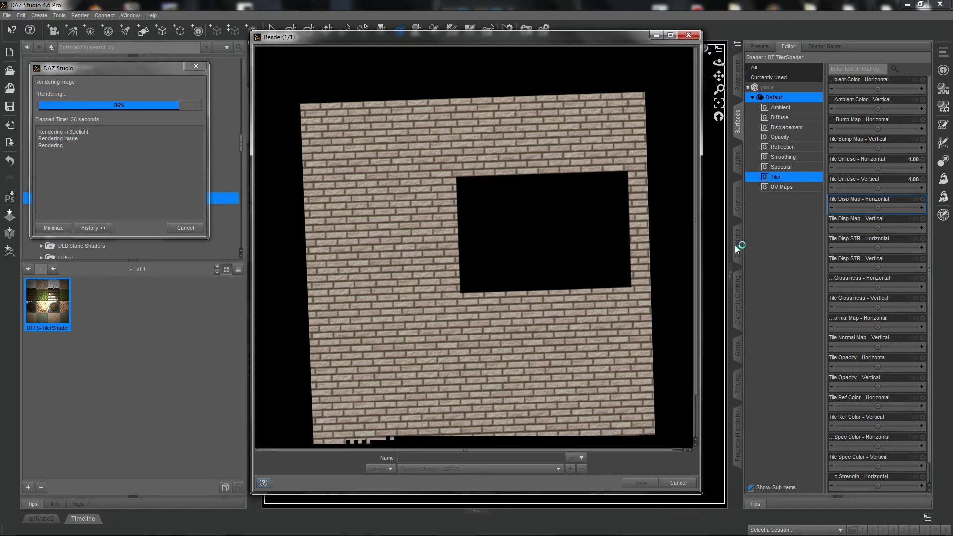
- Close the render and set diffuse tiling to 10 horizontally and vertically
click(689, 488)
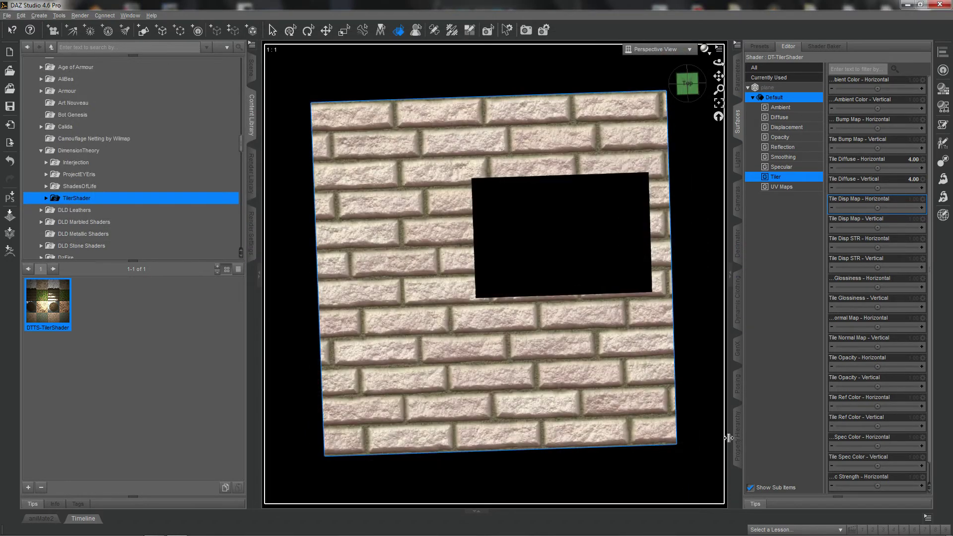
click(915, 162)
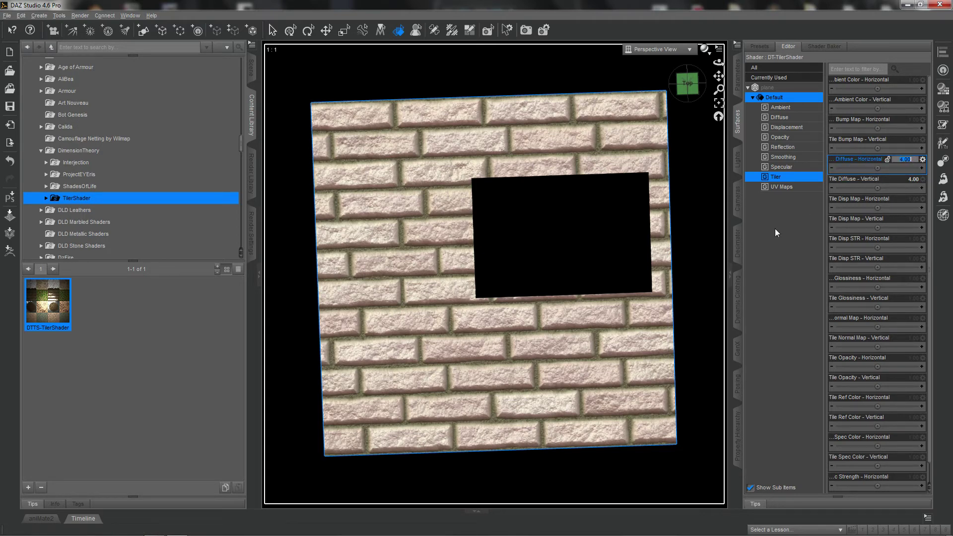
text(10)
click(911, 180)
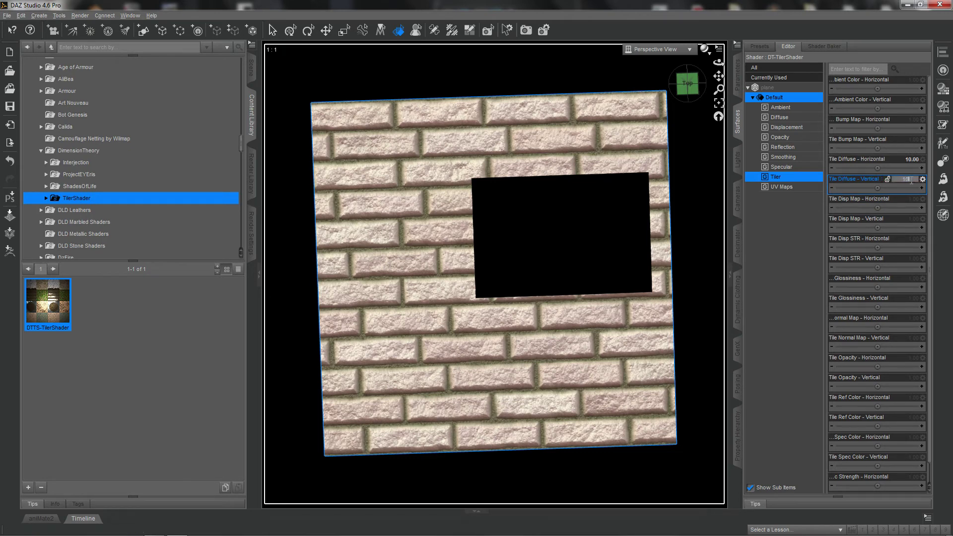
key(Return)
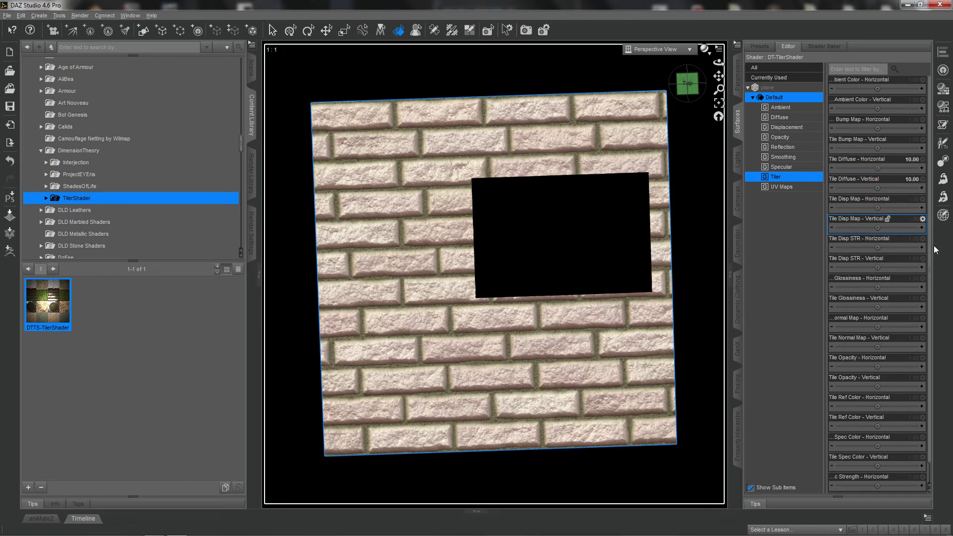
- Set opacity tiling to 4 horizontally and vertically
click(905, 358)
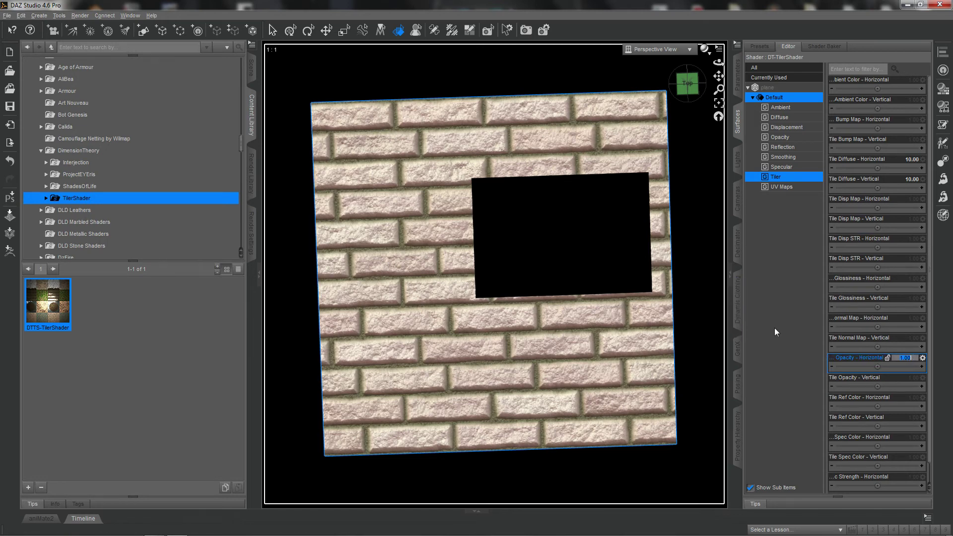
text(4)
key(Return)
click(912, 378)
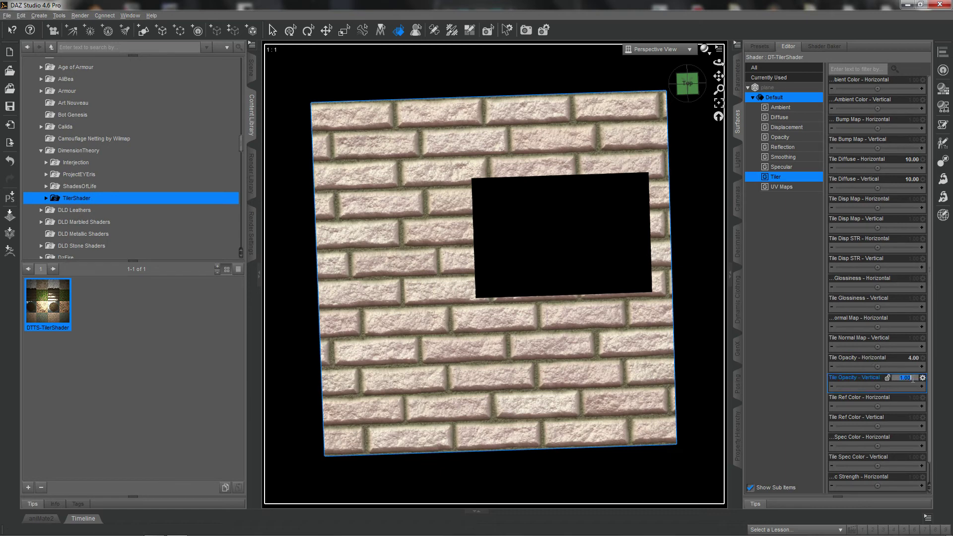
text(4)
key(Return)
- Render the sixteen-window brick facade, then quit DAZ Studio without saving changes
click(527, 35)
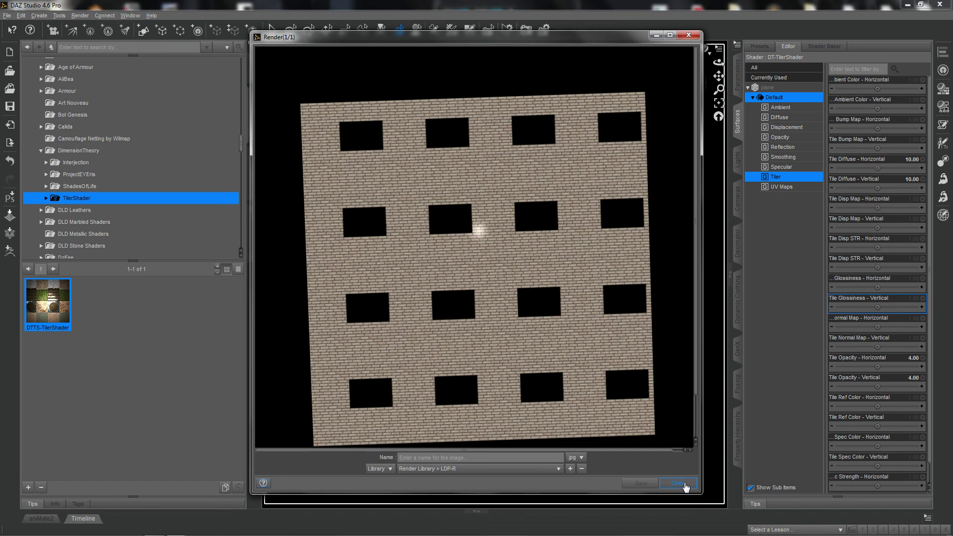
click(686, 488)
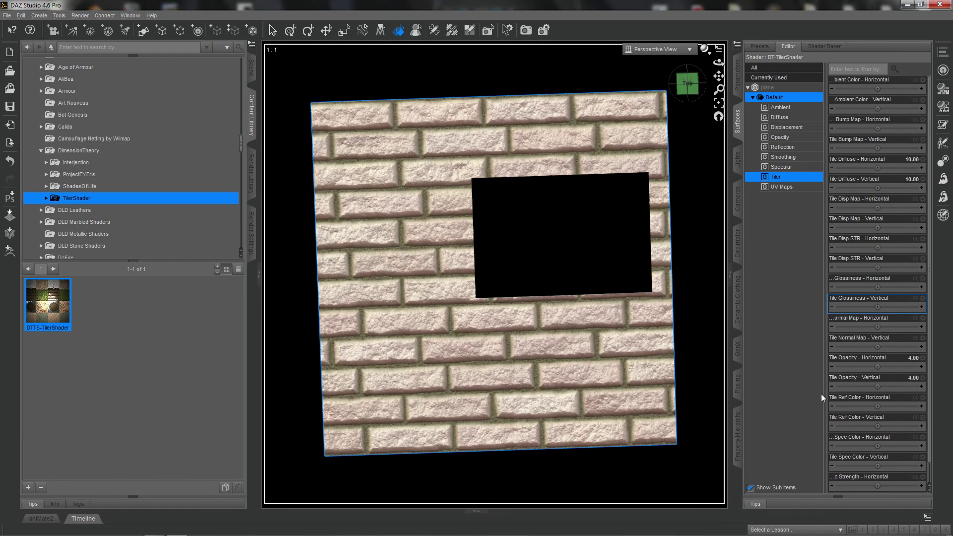
click(942, 5)
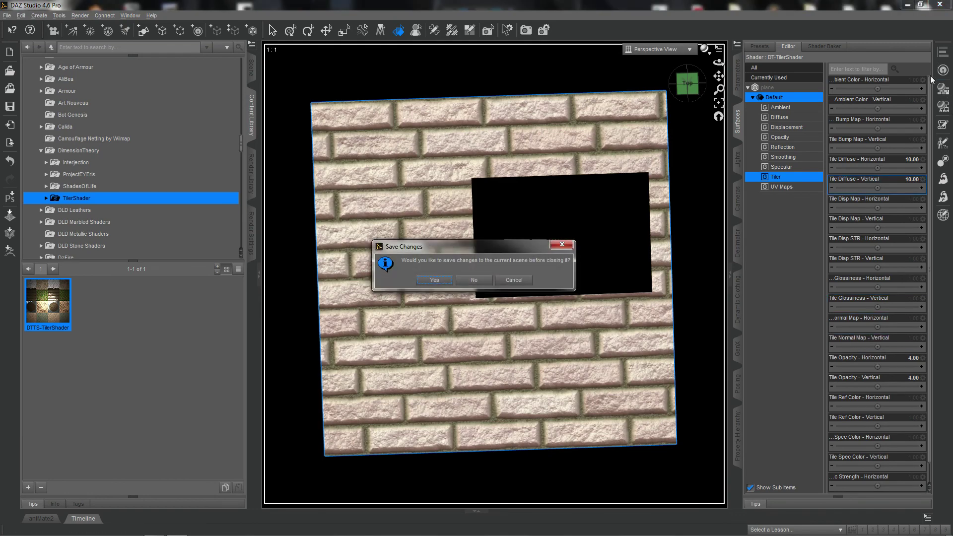
click(475, 280)
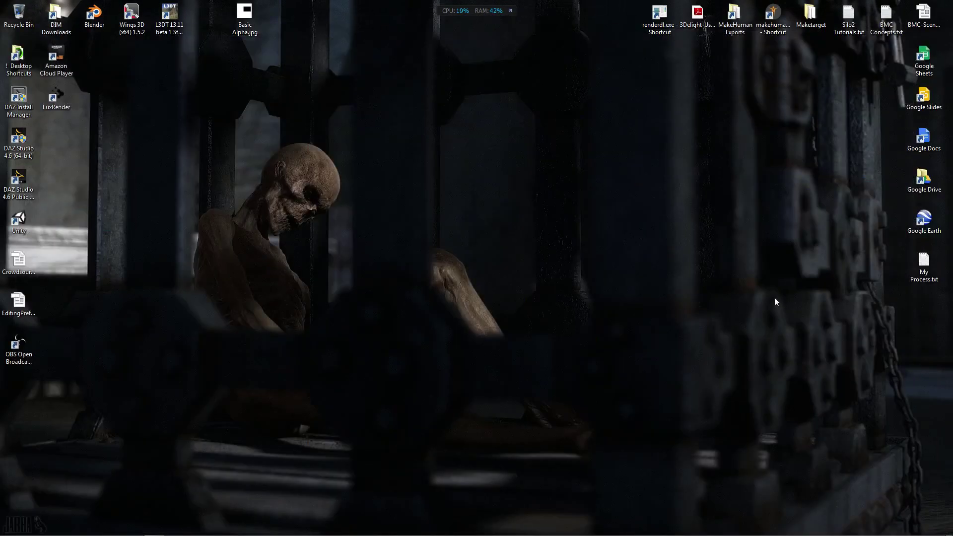